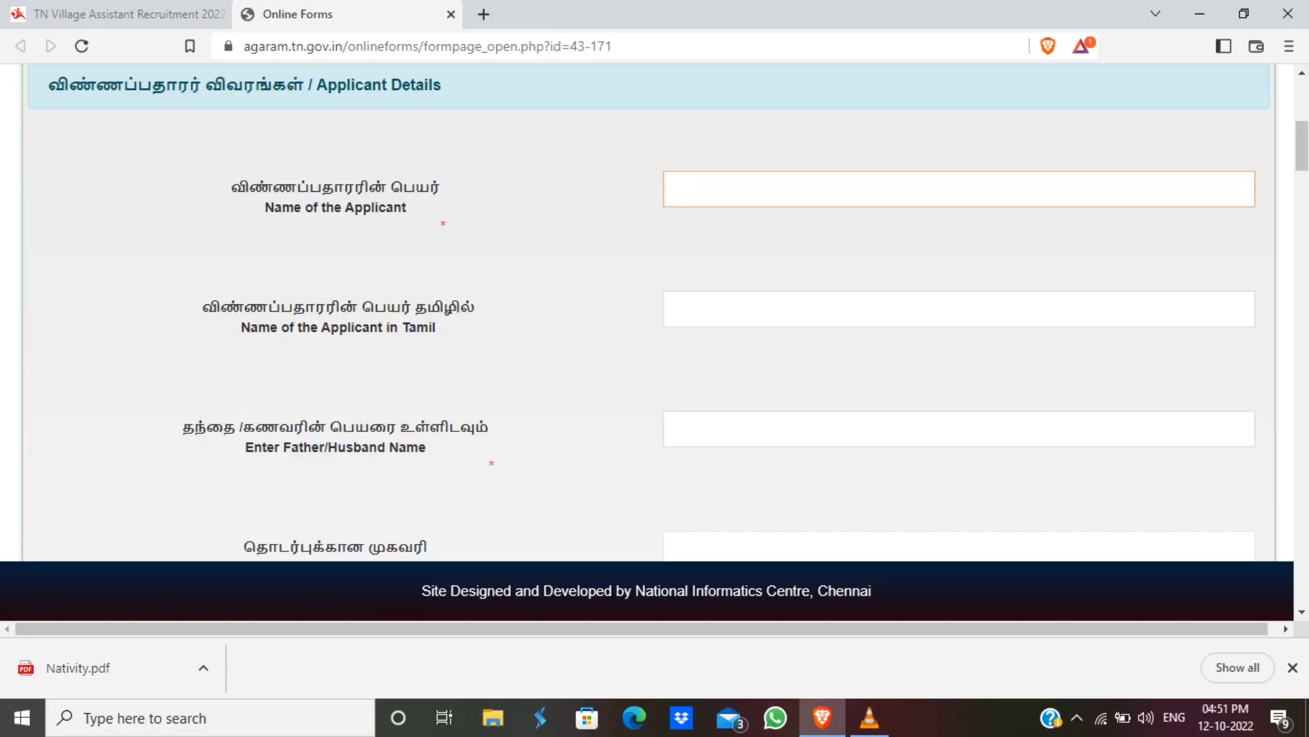
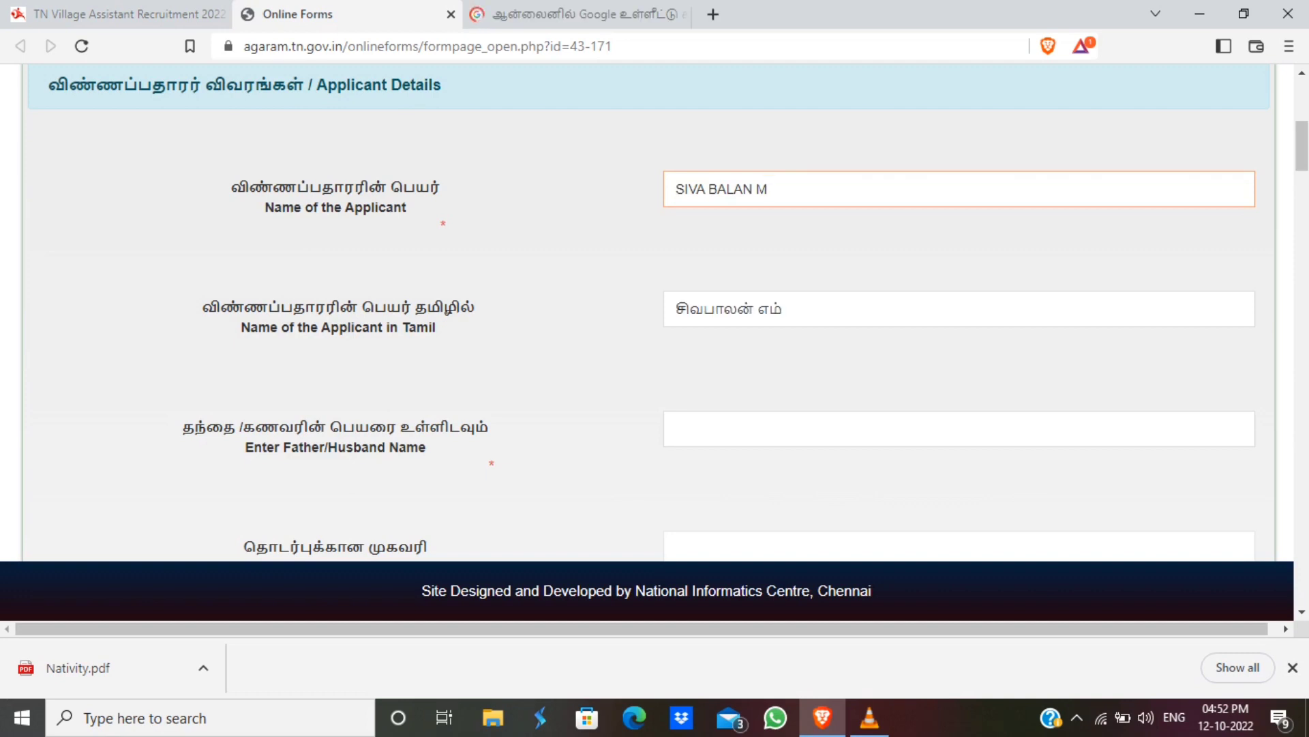
Enter the applicant's name in English, then fix the Tamil name by deleting a stray letter and adding a space
left_click(783, 309)
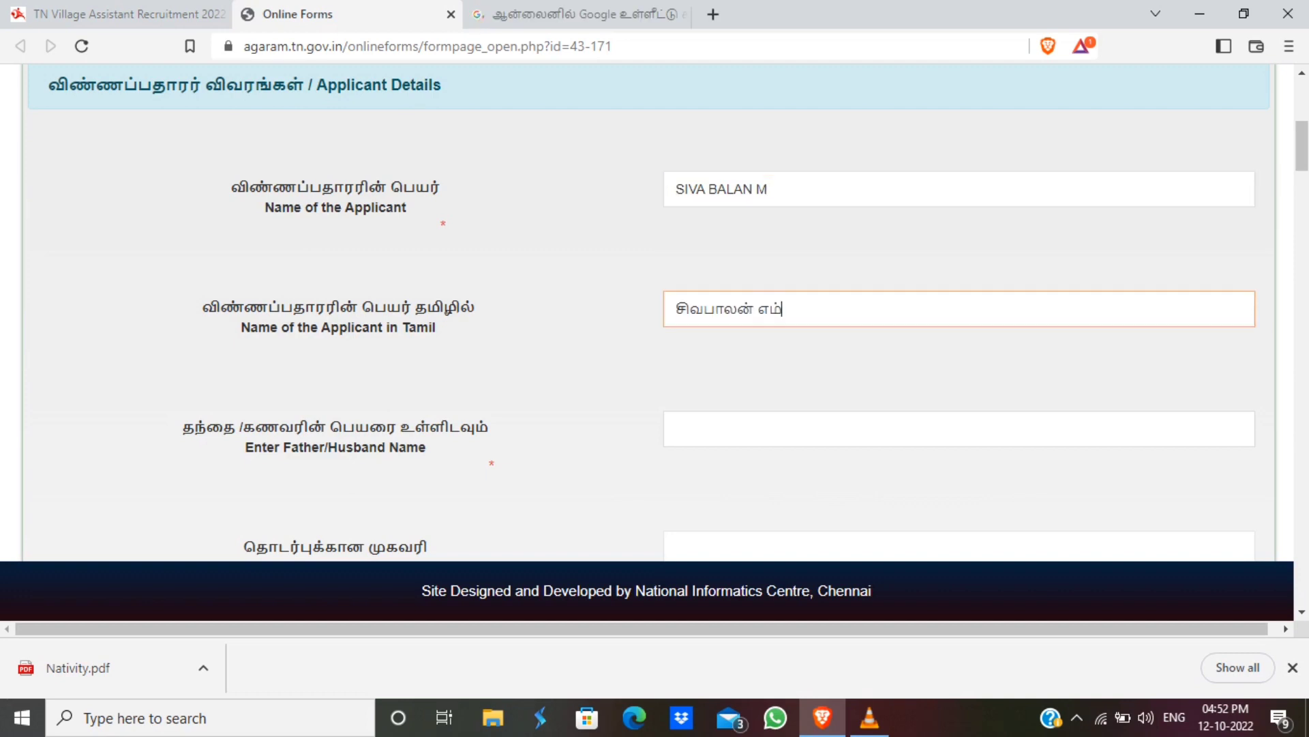
left_click(768, 308)
key("BackSpace")
left_click(703, 309)
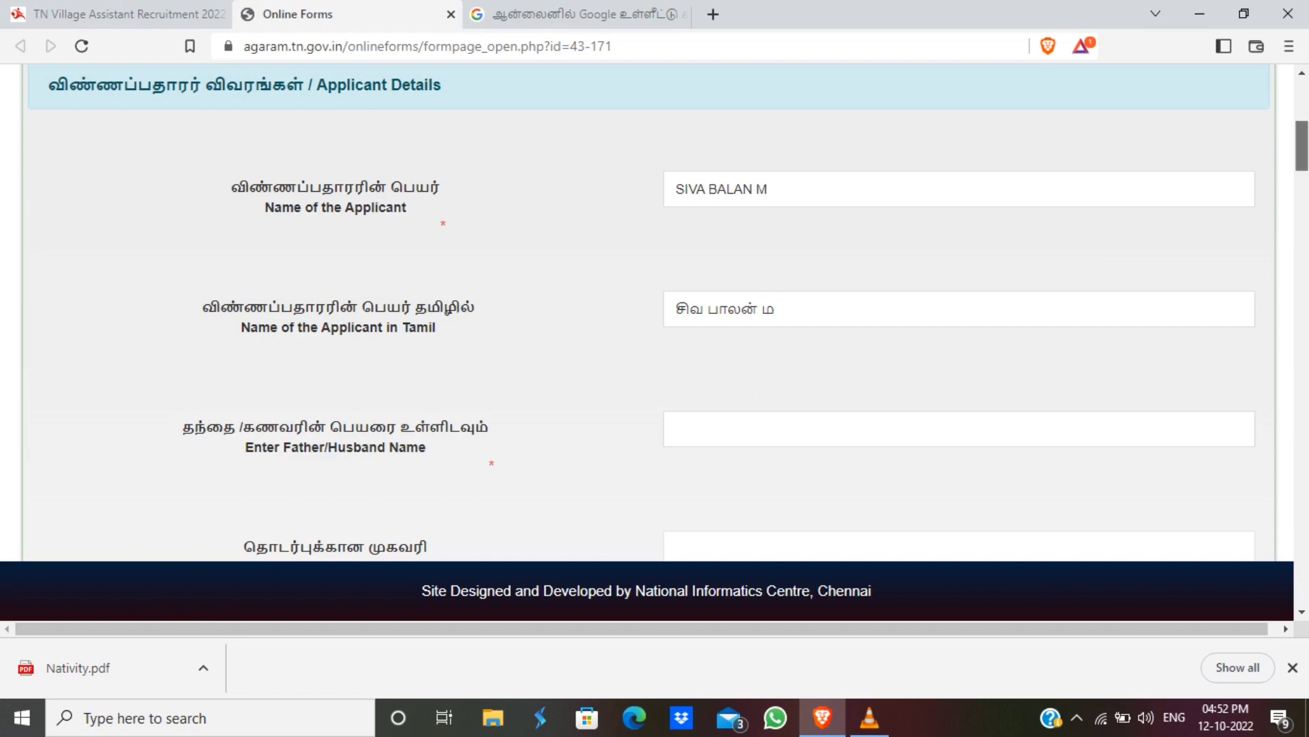
scroll(654, 307, "down", 3)
scroll(655, 307, "down", 1)
Enter the father's name, paste in the communication address and fill in the pincode
left_click(955, 173)
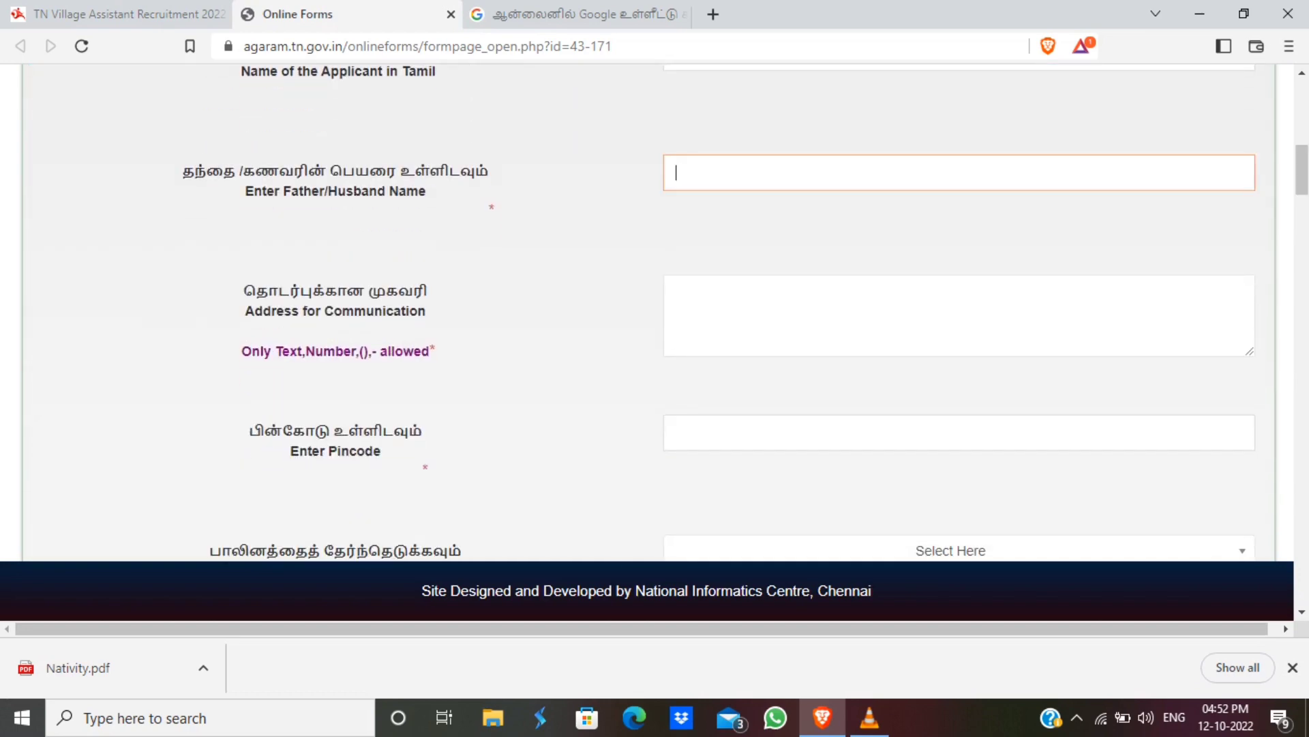
key("Tab")
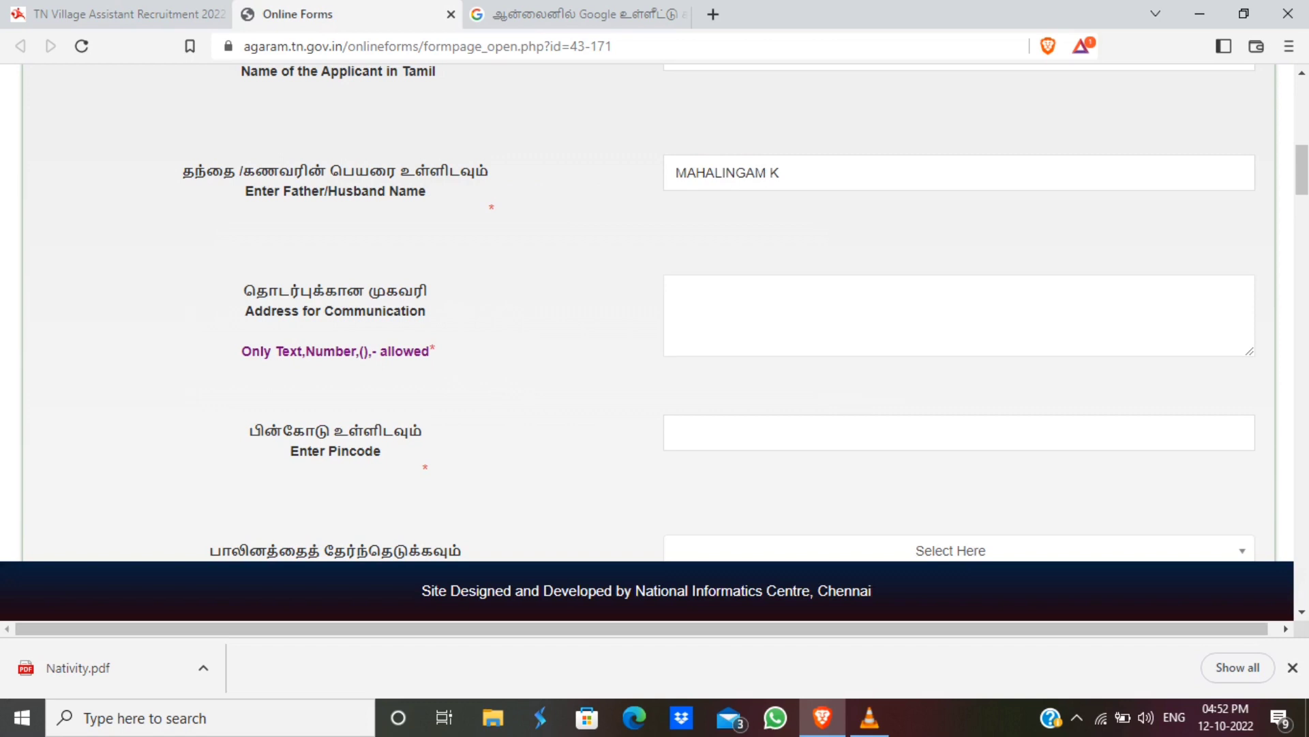
key("ctrl+v")
scroll(655, 314, "down", 5)
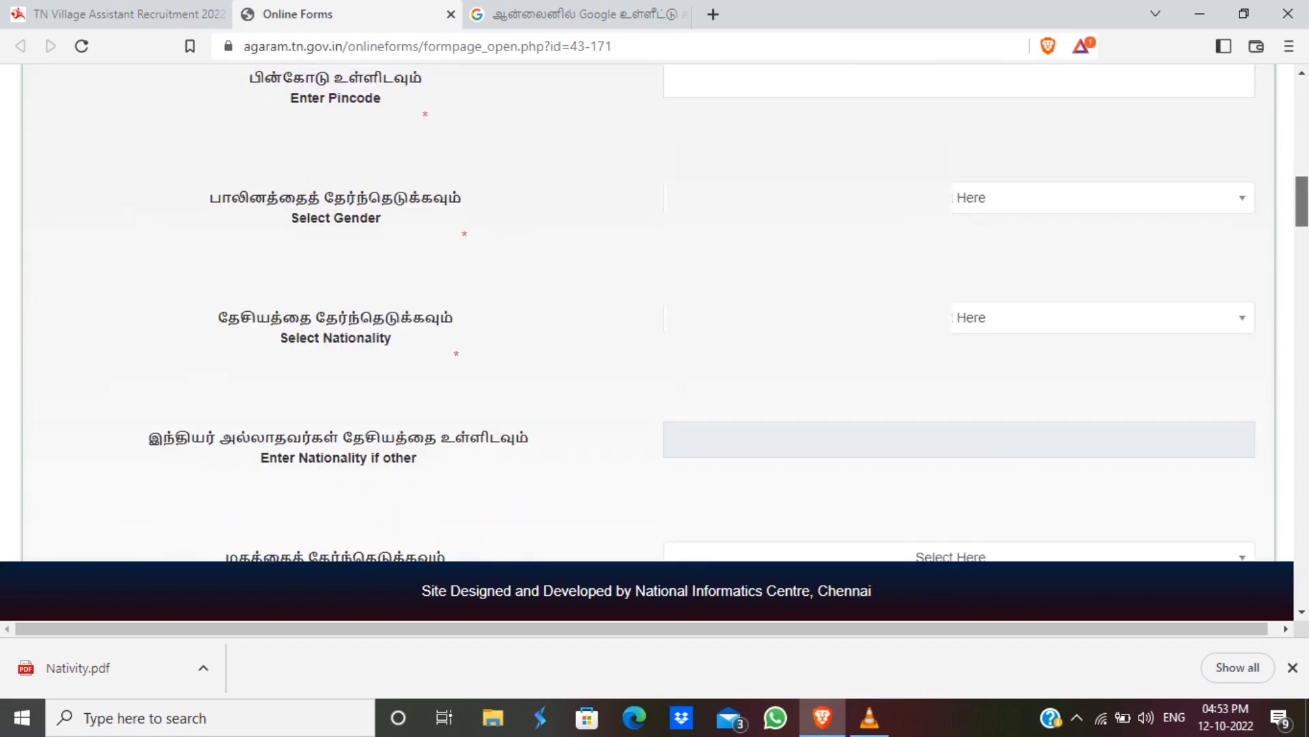
left_click(958, 102)
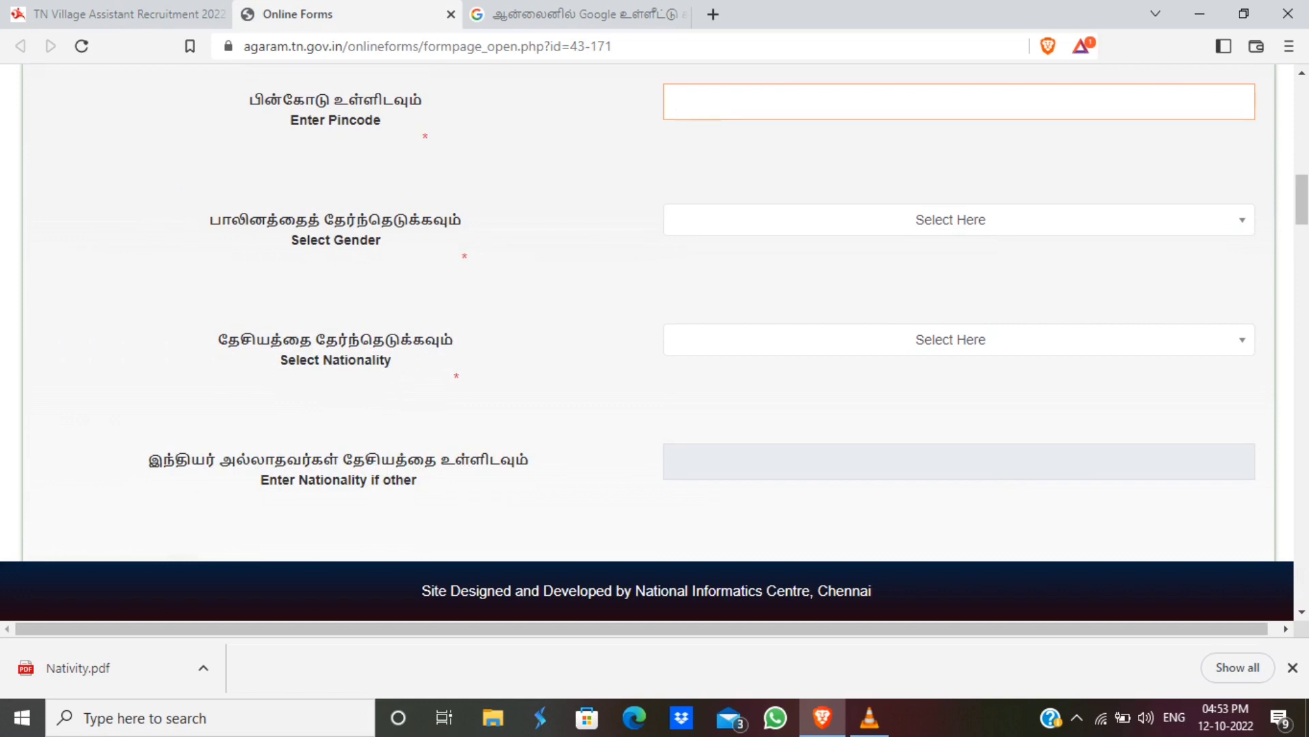
type("629204")
key("Tab")
Set Gender to Male and Nationality to Indian
key("Down")
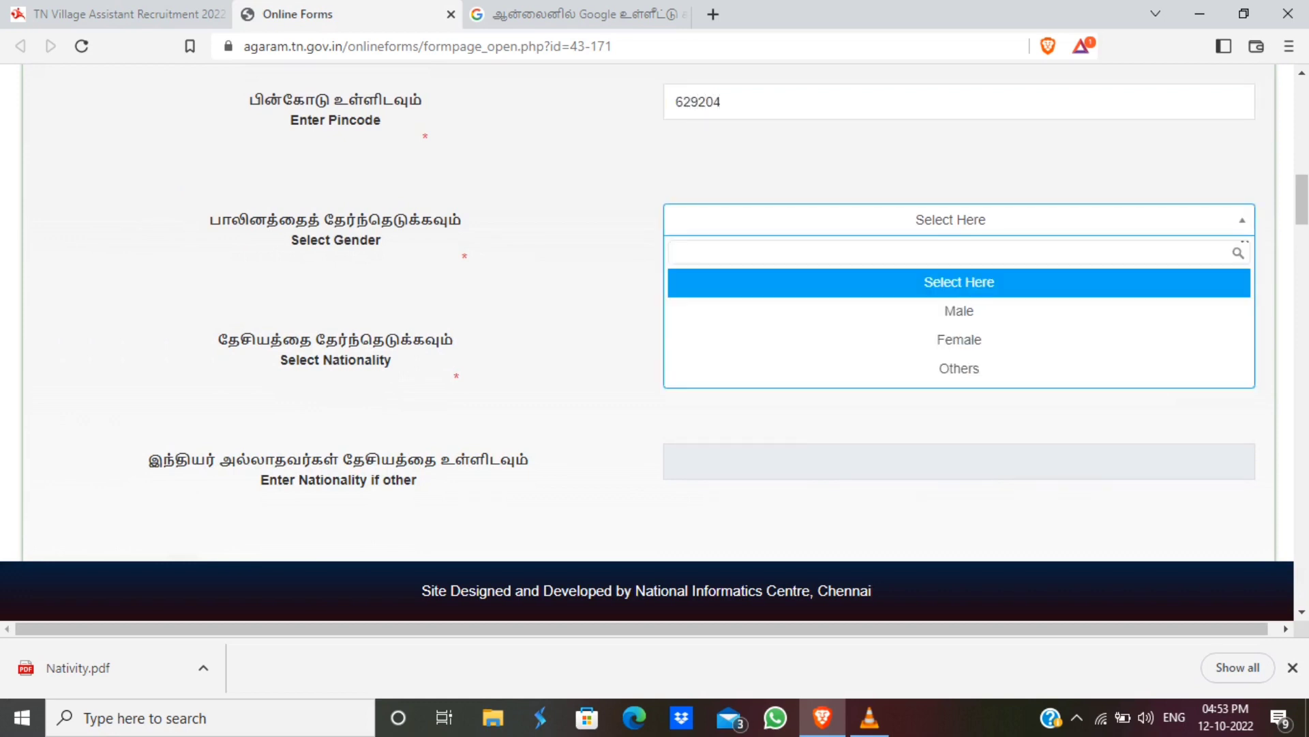
key("Down")
key("Return")
key("Tab")
key("Down")
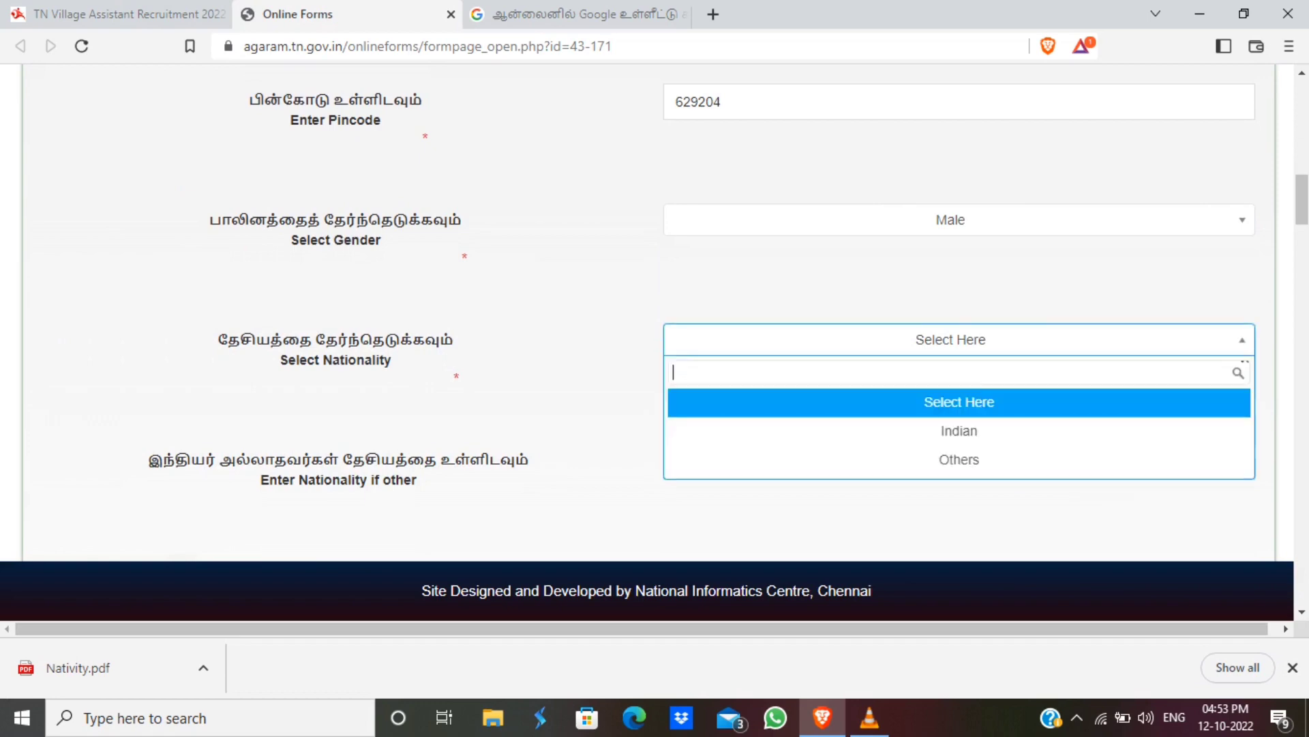
key("Down")
key("Return")
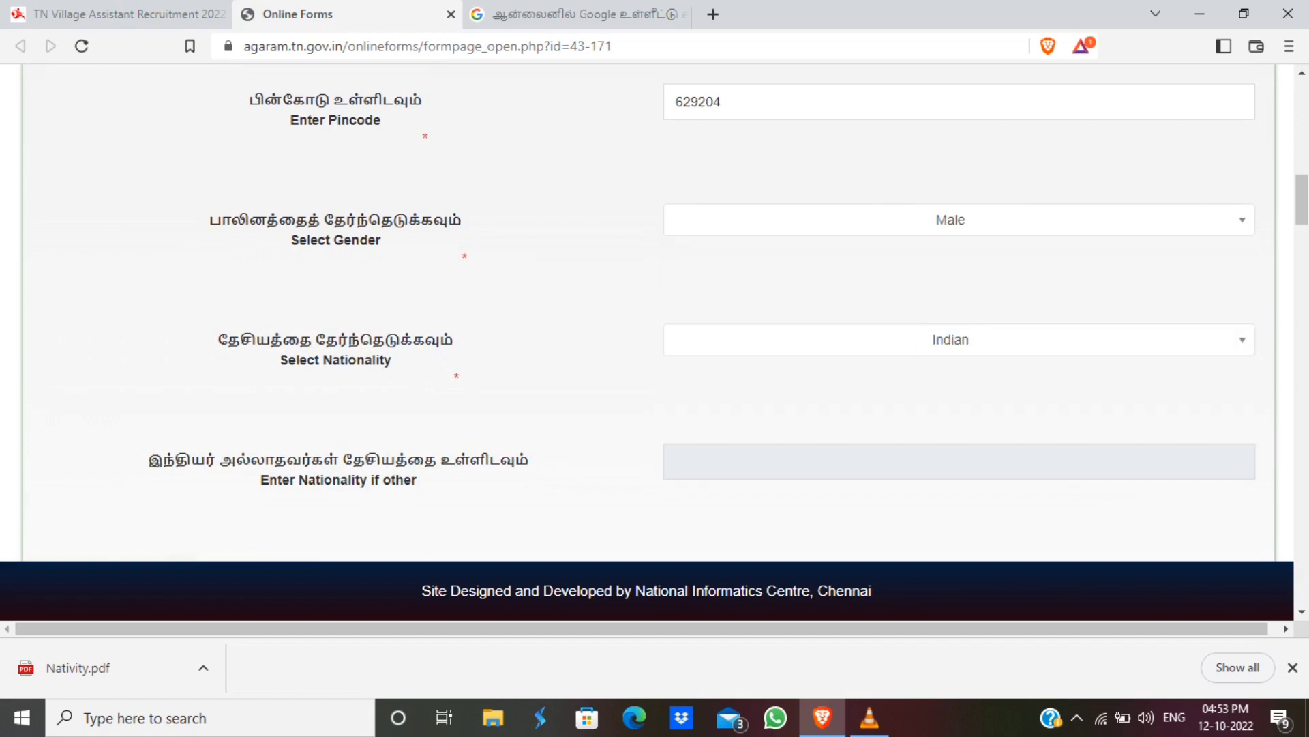
scroll(1302, 204, "down", 5)
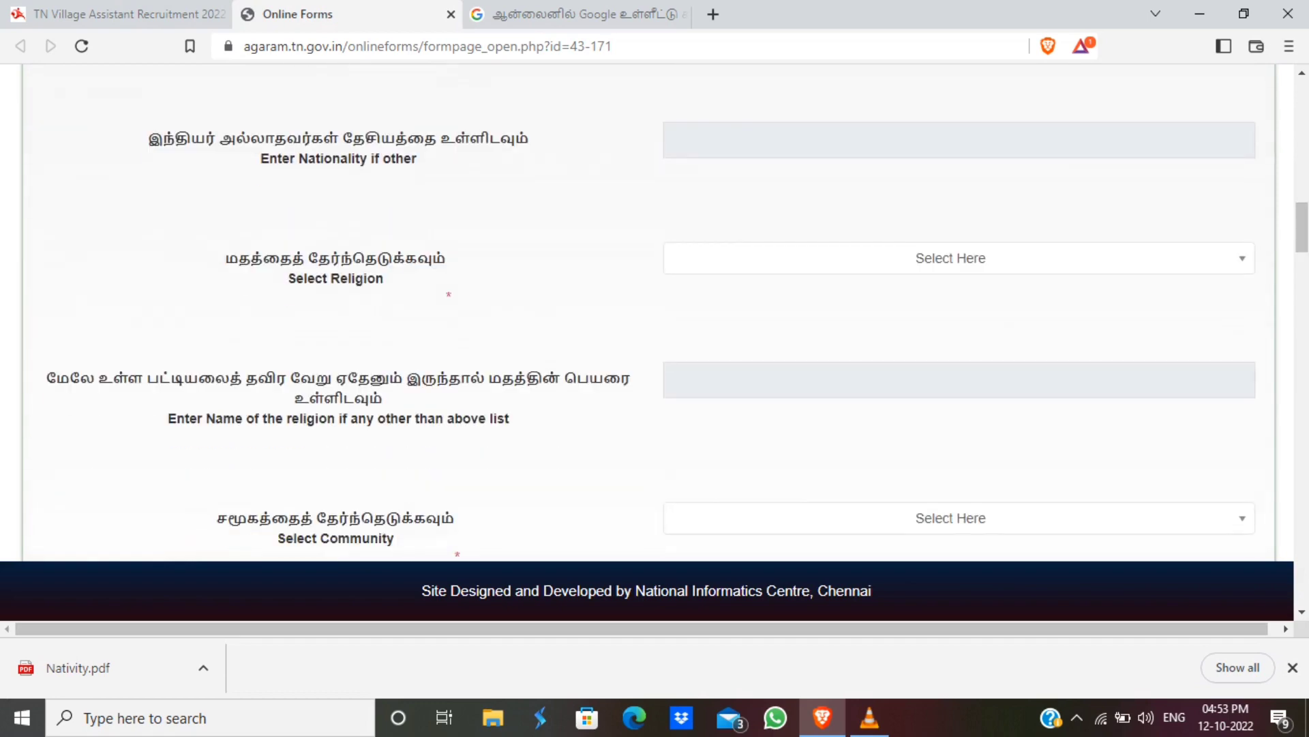
Set Religion to Hindu and Community to BC
key("Tab")
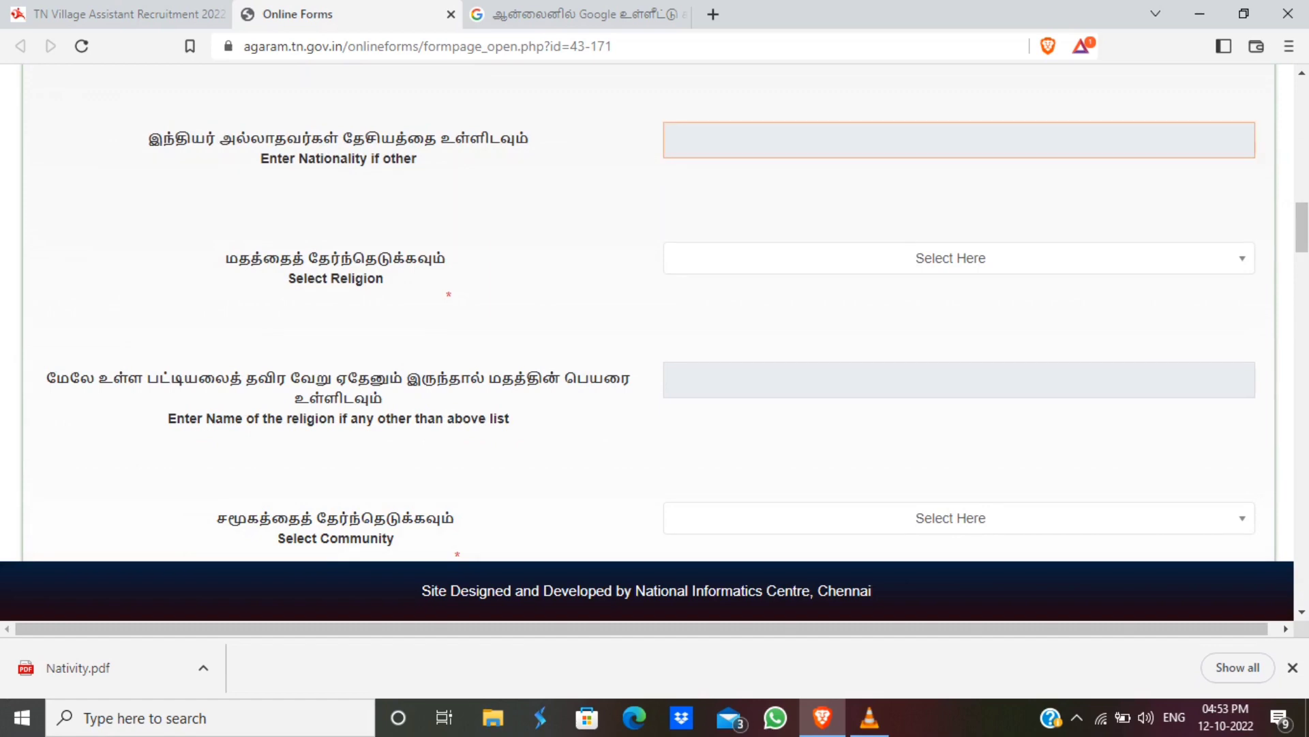
key("Tab")
key("Down")
key("Return")
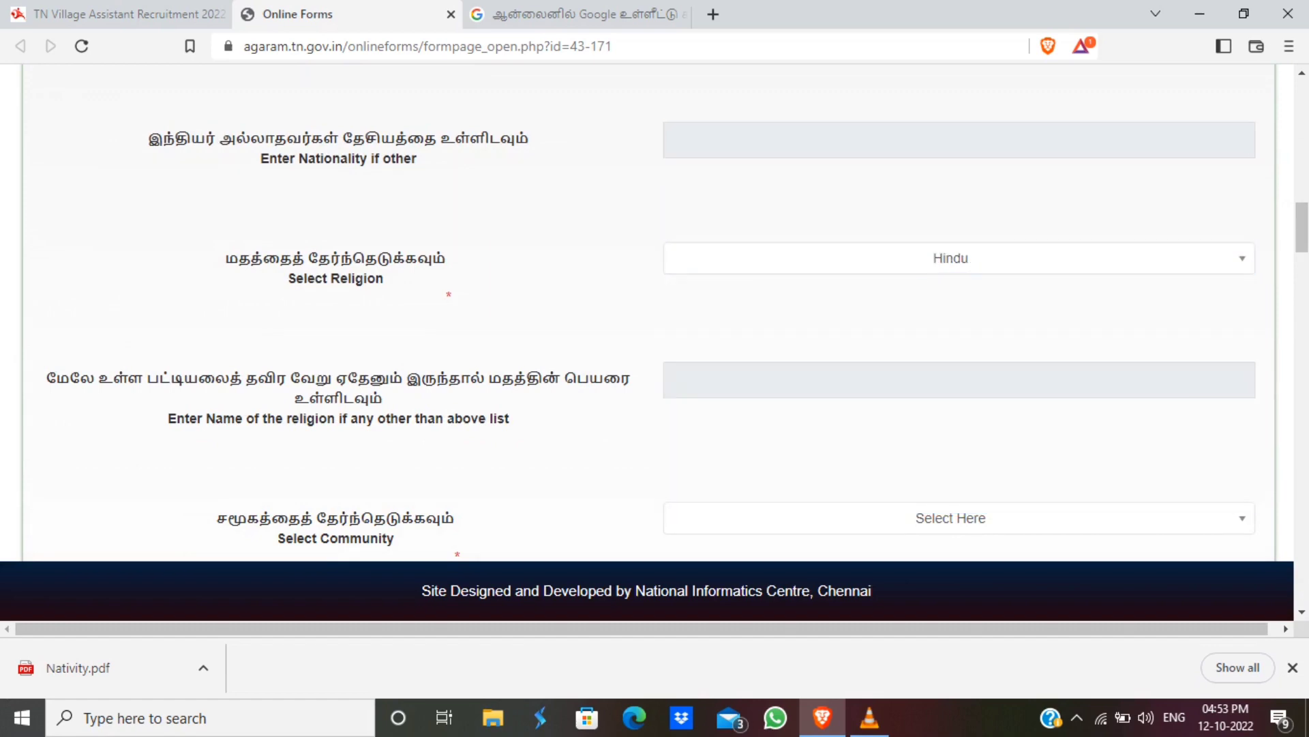
scroll(648, 314, "down", 5)
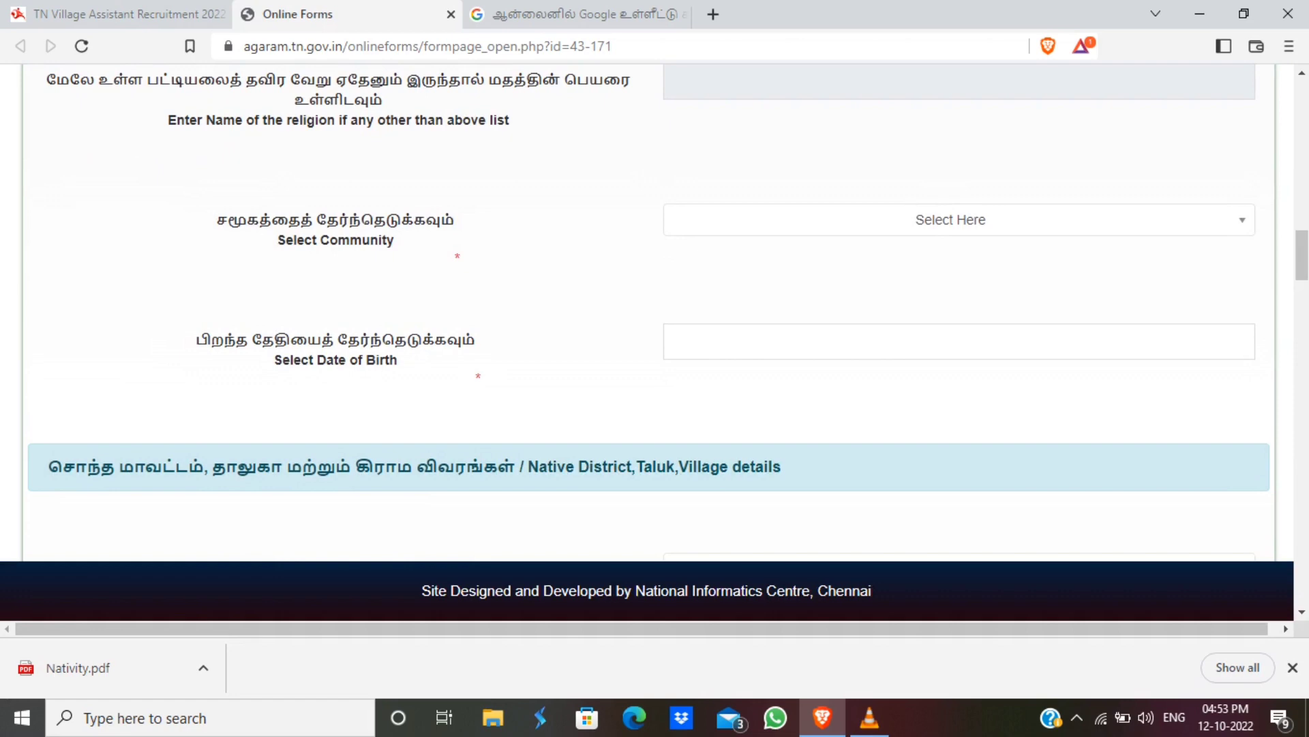
key("Tab")
key("Down")
key("Down")
key("Down")
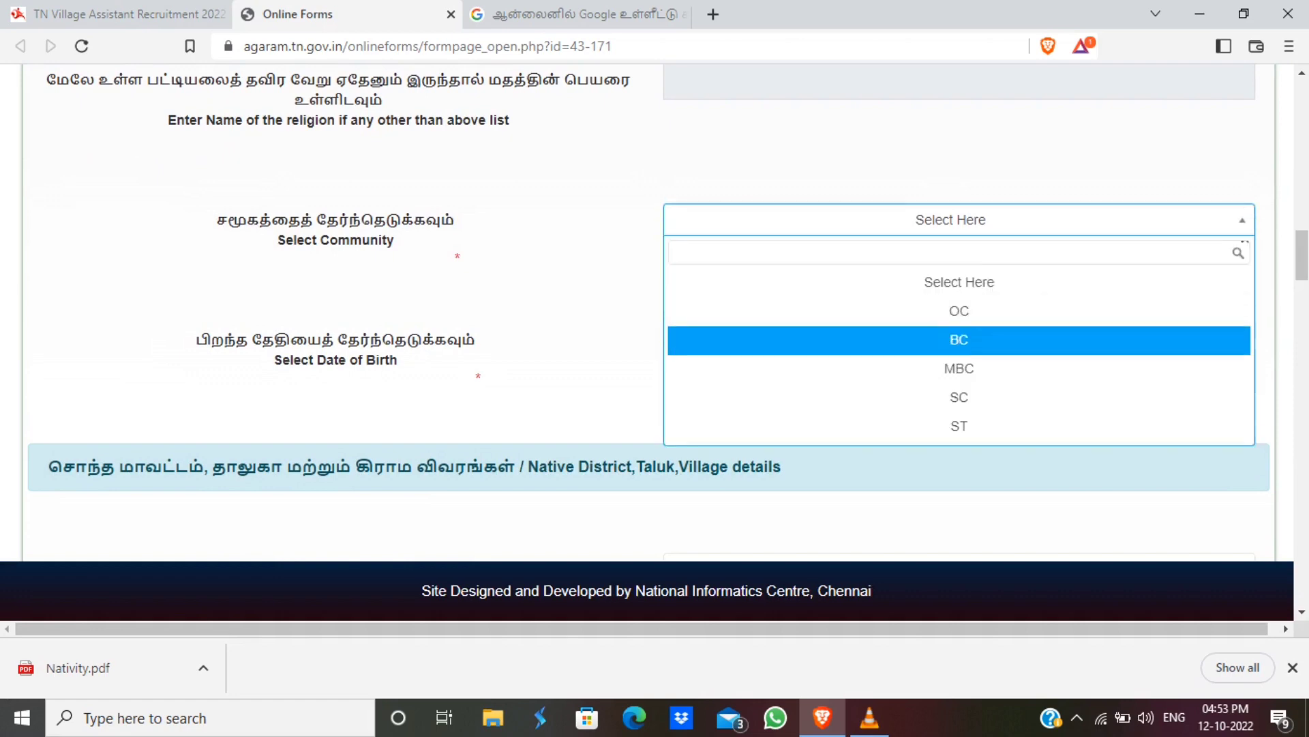
key("Return")
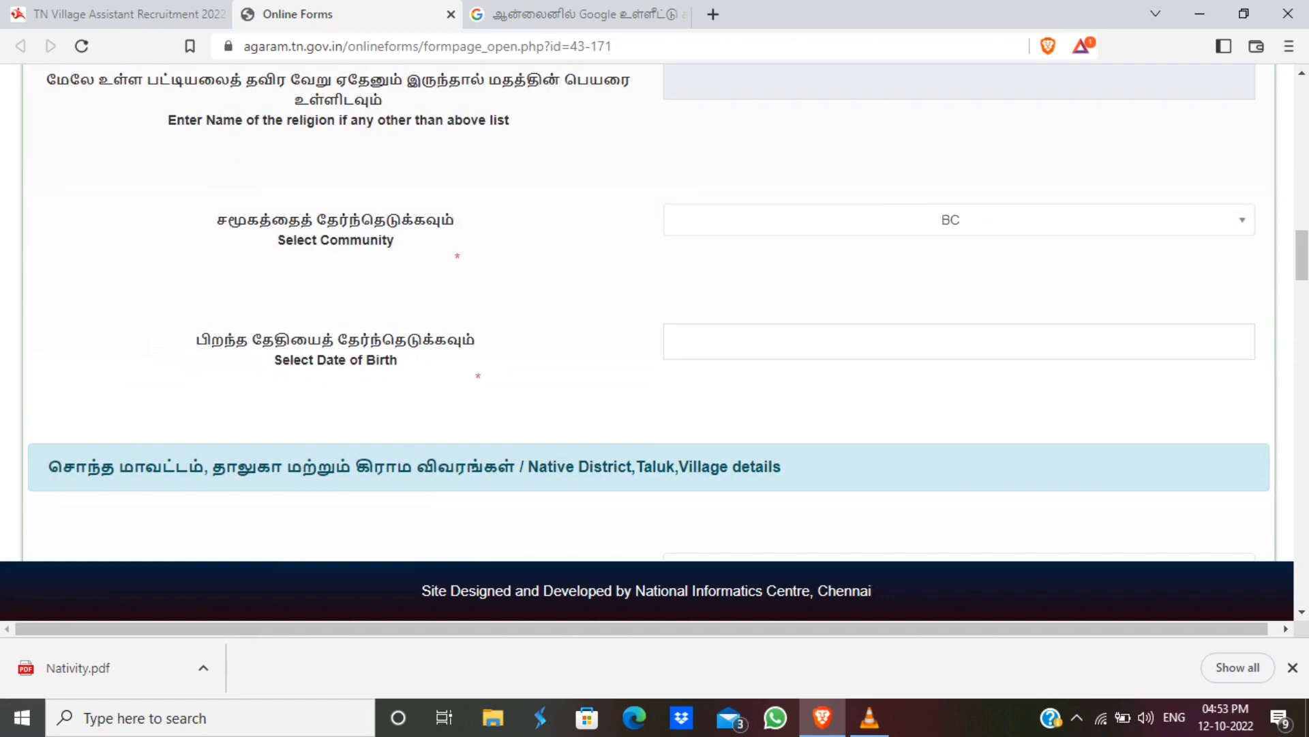
Fill in the applicant's date of birth with the calendar picker
key("Tab")
left_click(1190, 377)
left_click(1190, 378)
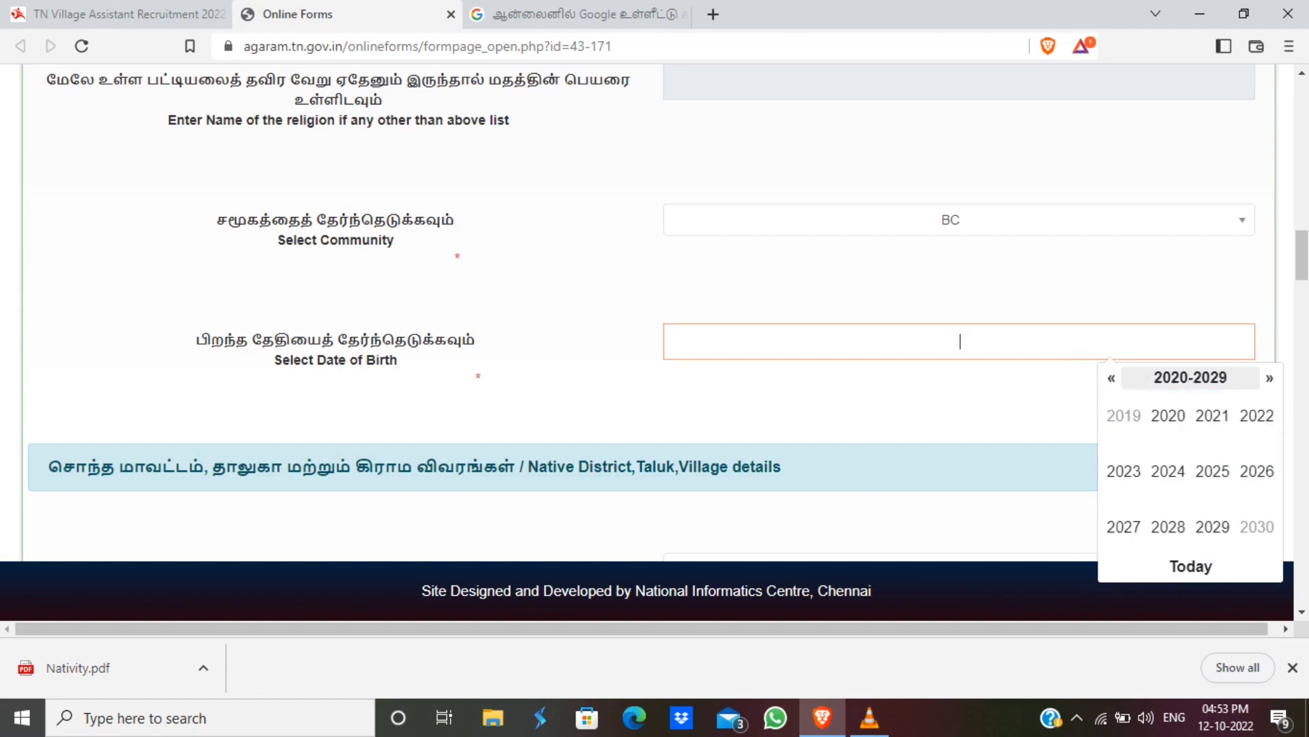
left_click(1111, 379)
left_click(1111, 379)
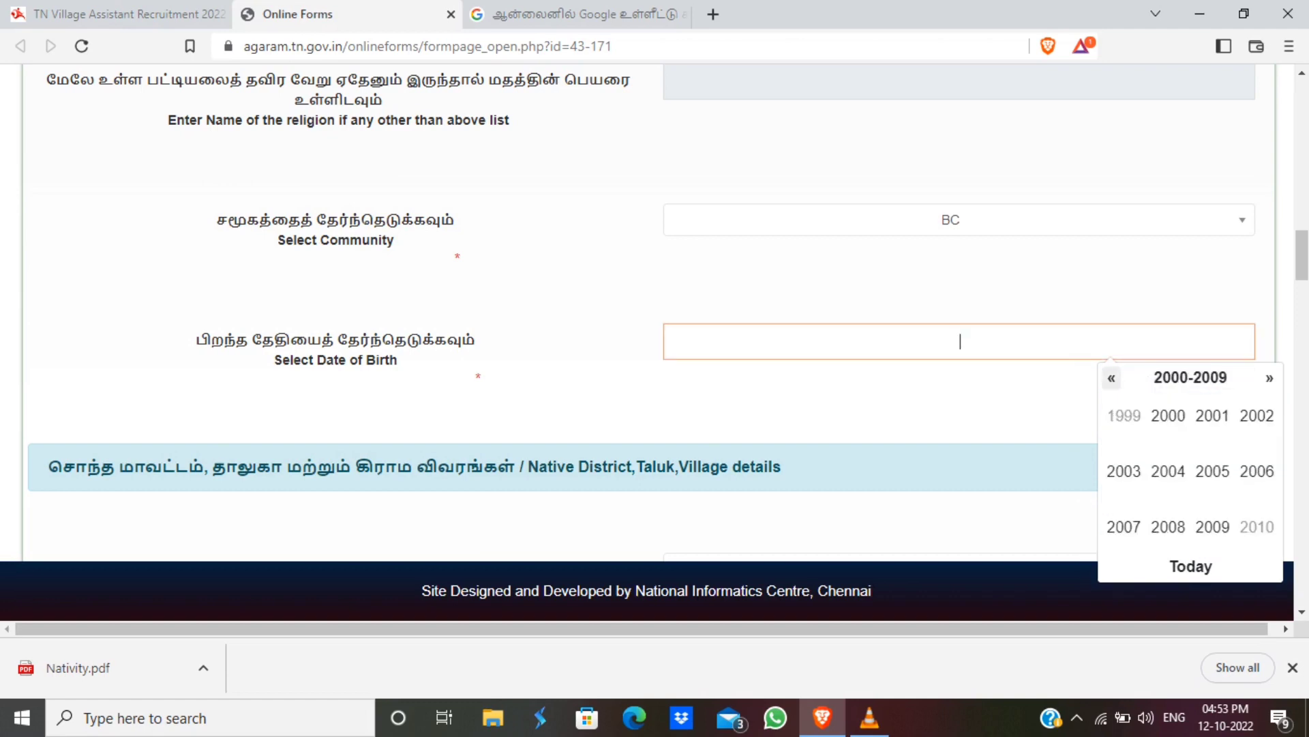
left_click(1212, 415)
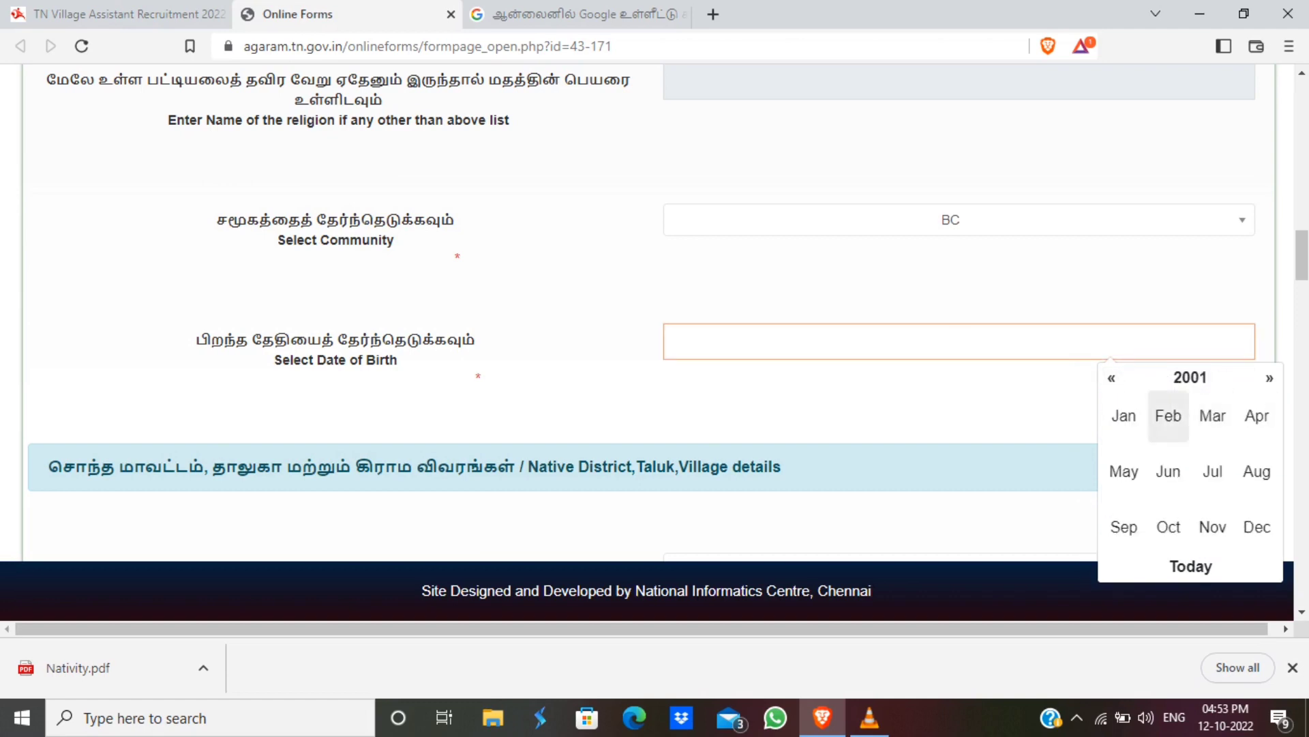
left_click(1168, 415)
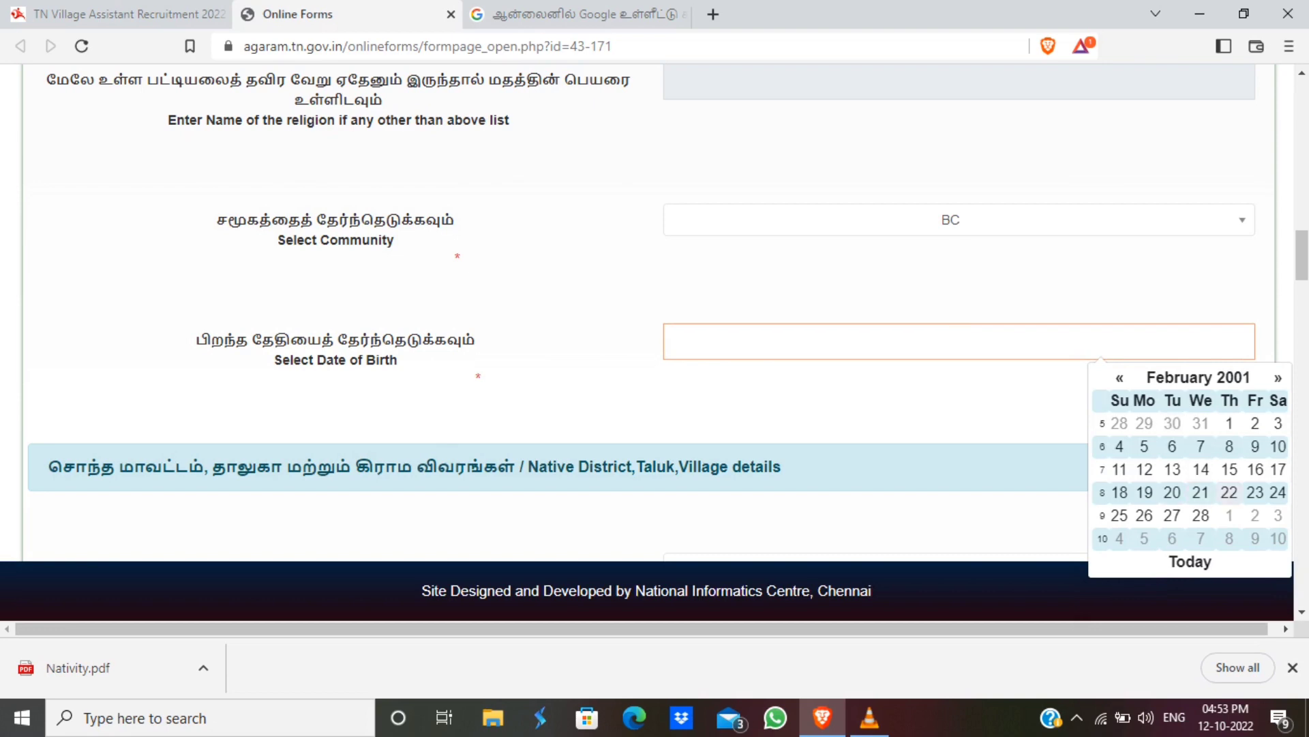
left_click(1229, 492)
Set the Native District to Kanniyakumari
scroll(648, 314, "down", 5)
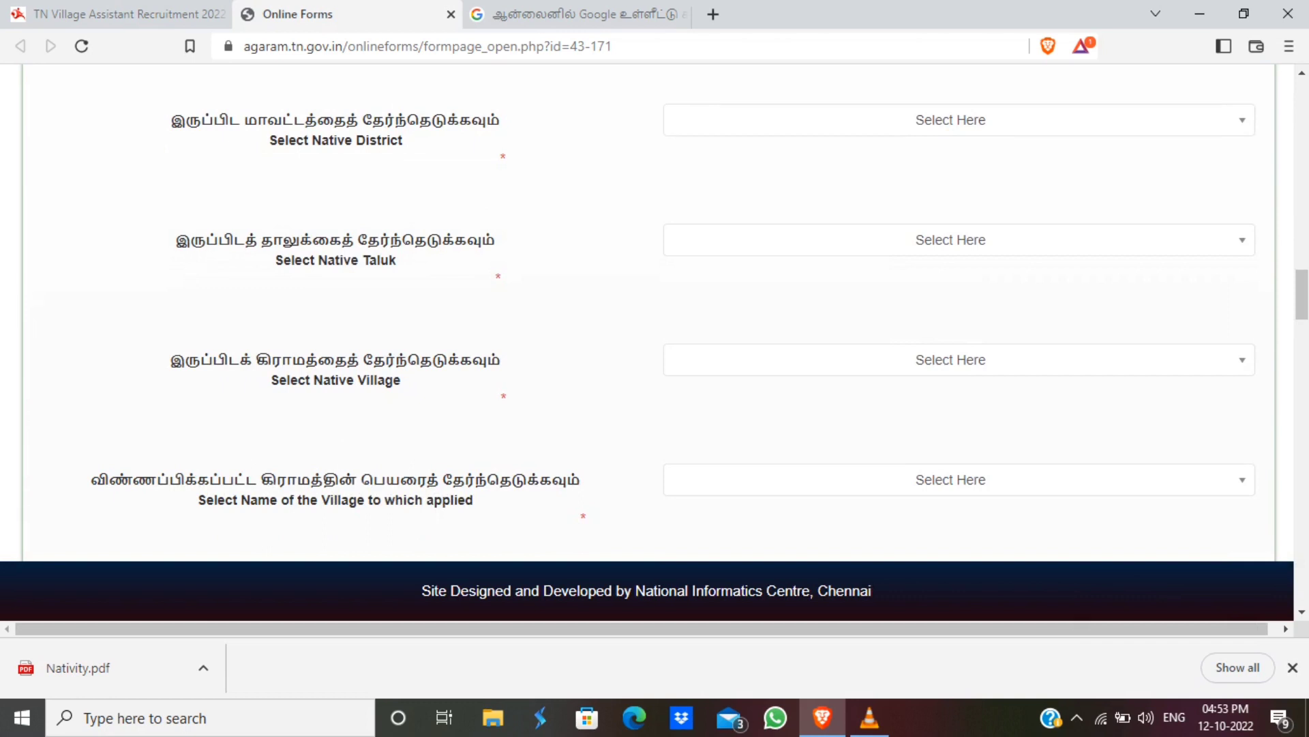
left_click(951, 120)
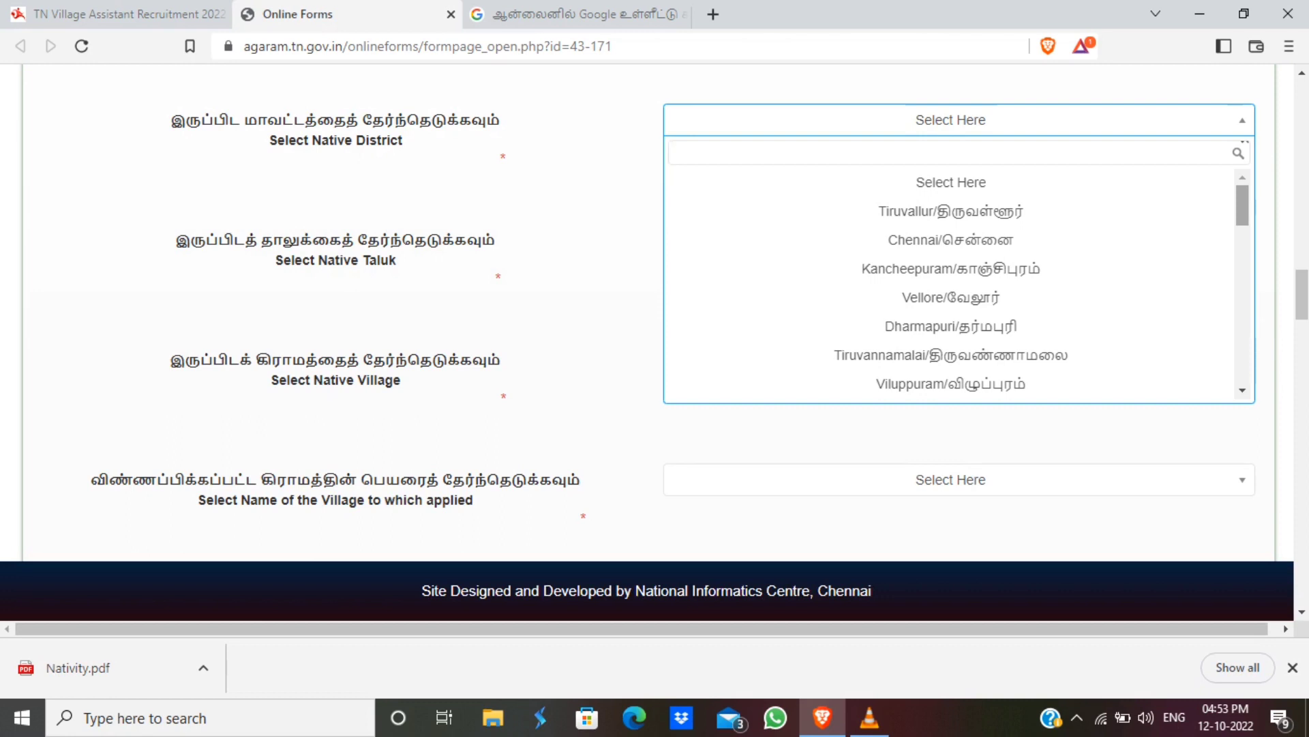
scroll(950, 279, "down", 1)
scroll(951, 279, "down", 1)
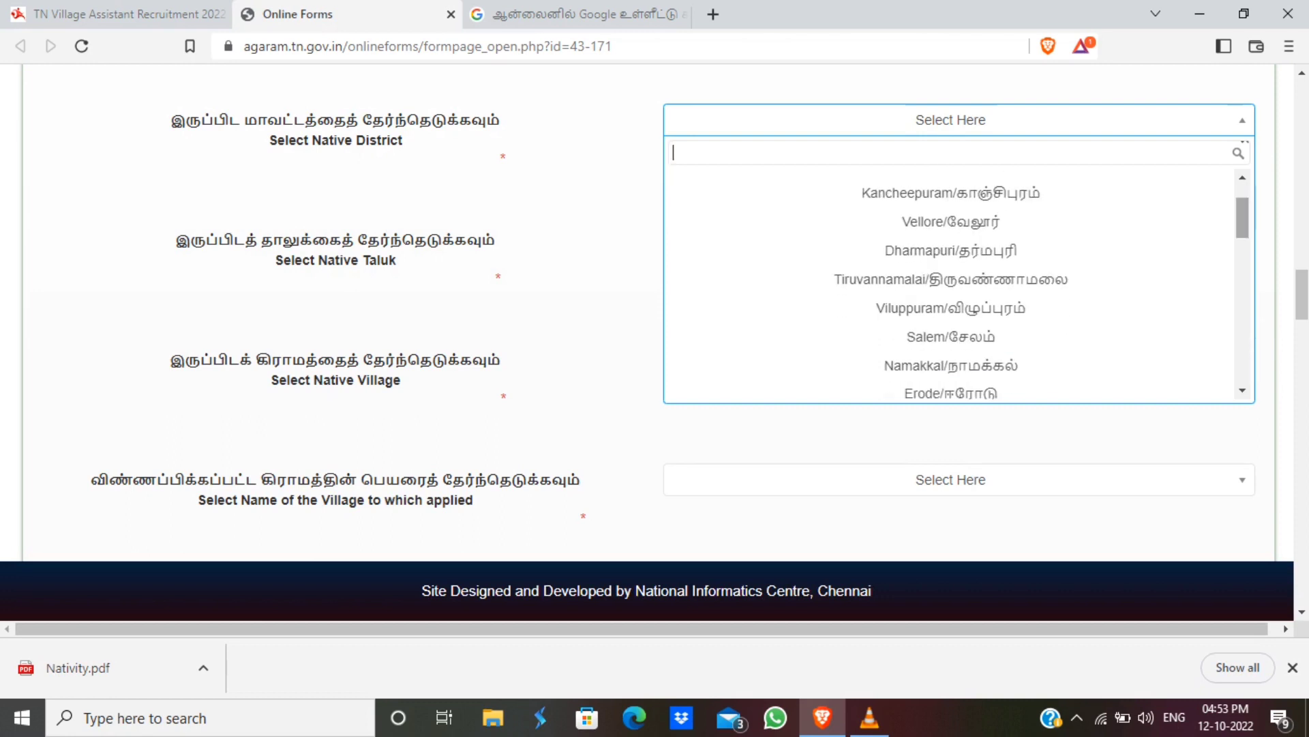
type("K")
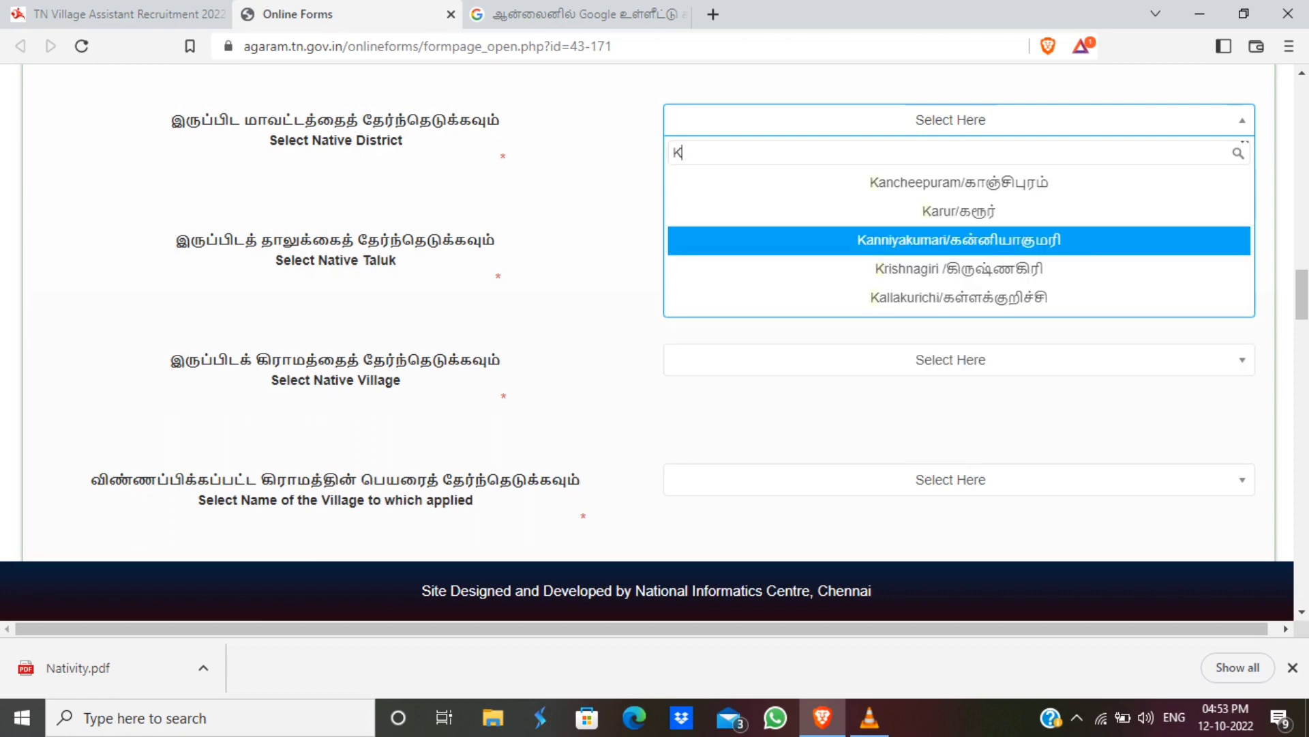
key("Return")
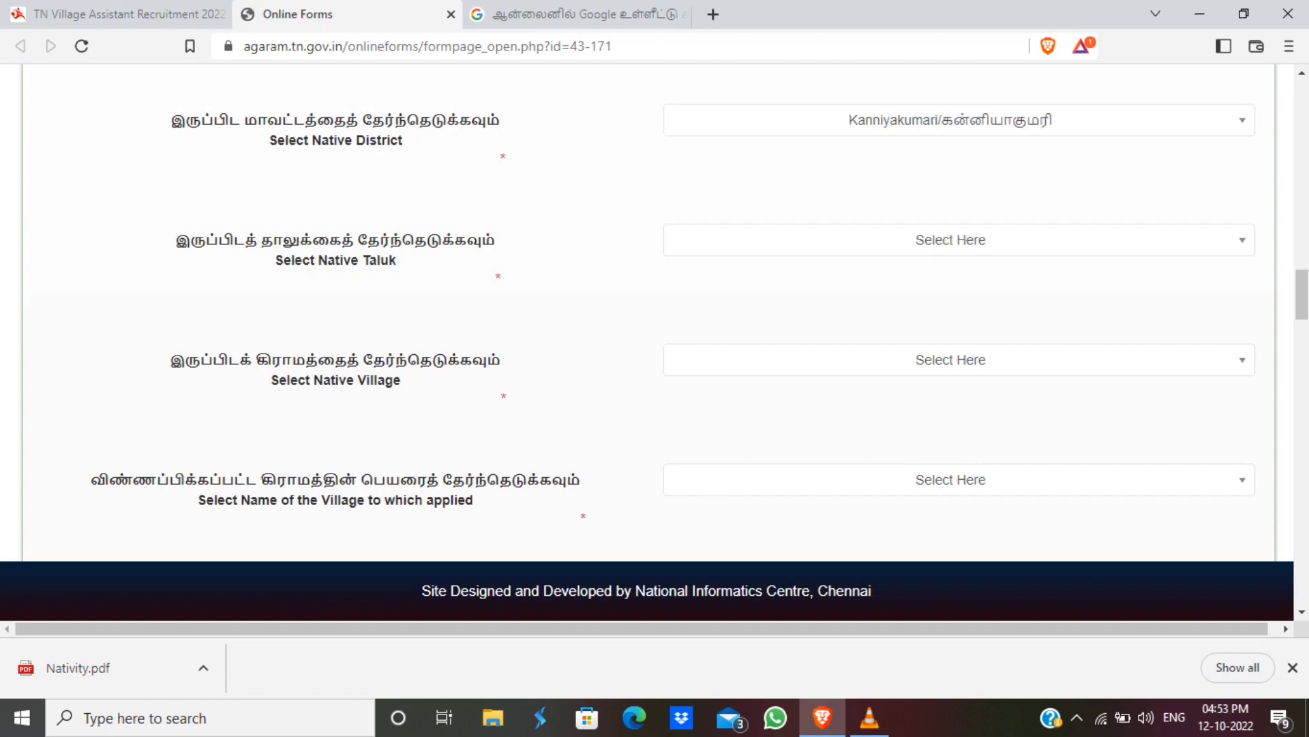
Set the Native Taluk to Kalkulam and the Native Village to Vellimalai
key("Tab")
key("Down")
key("Down")
key("Down")
key("Down")
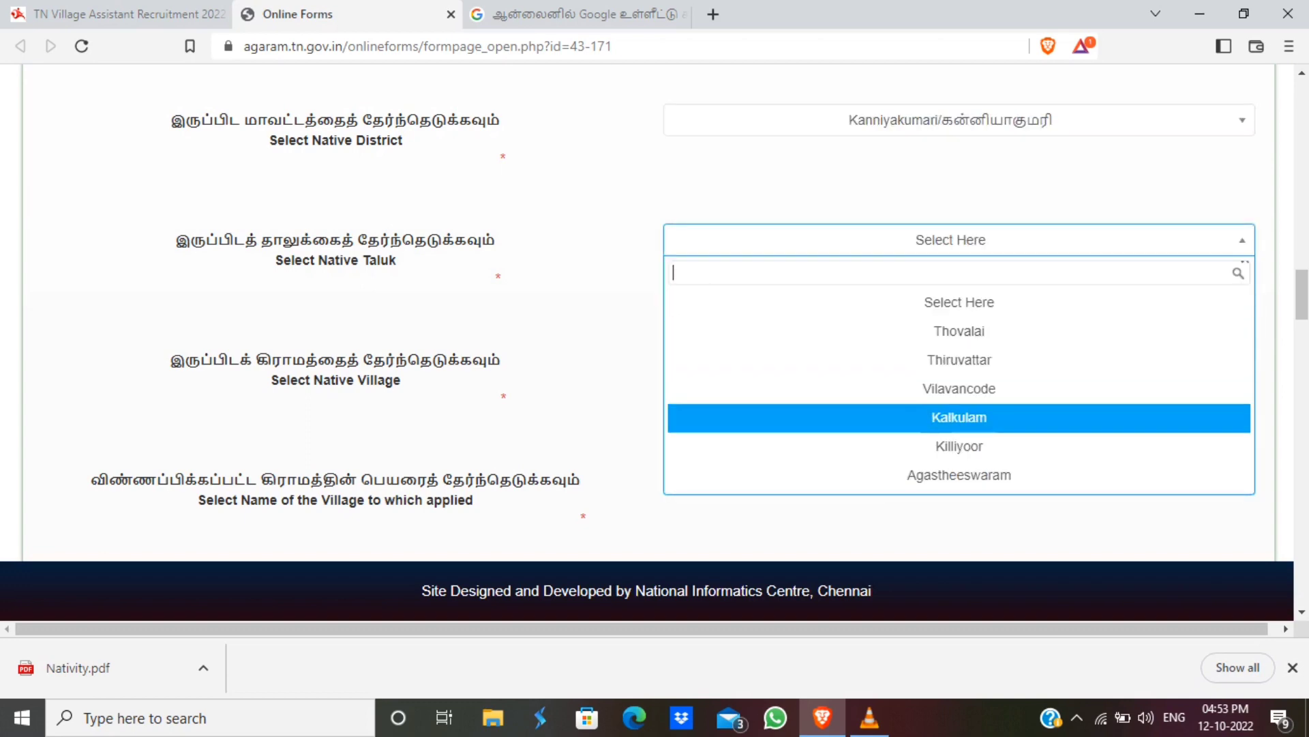
key("Return")
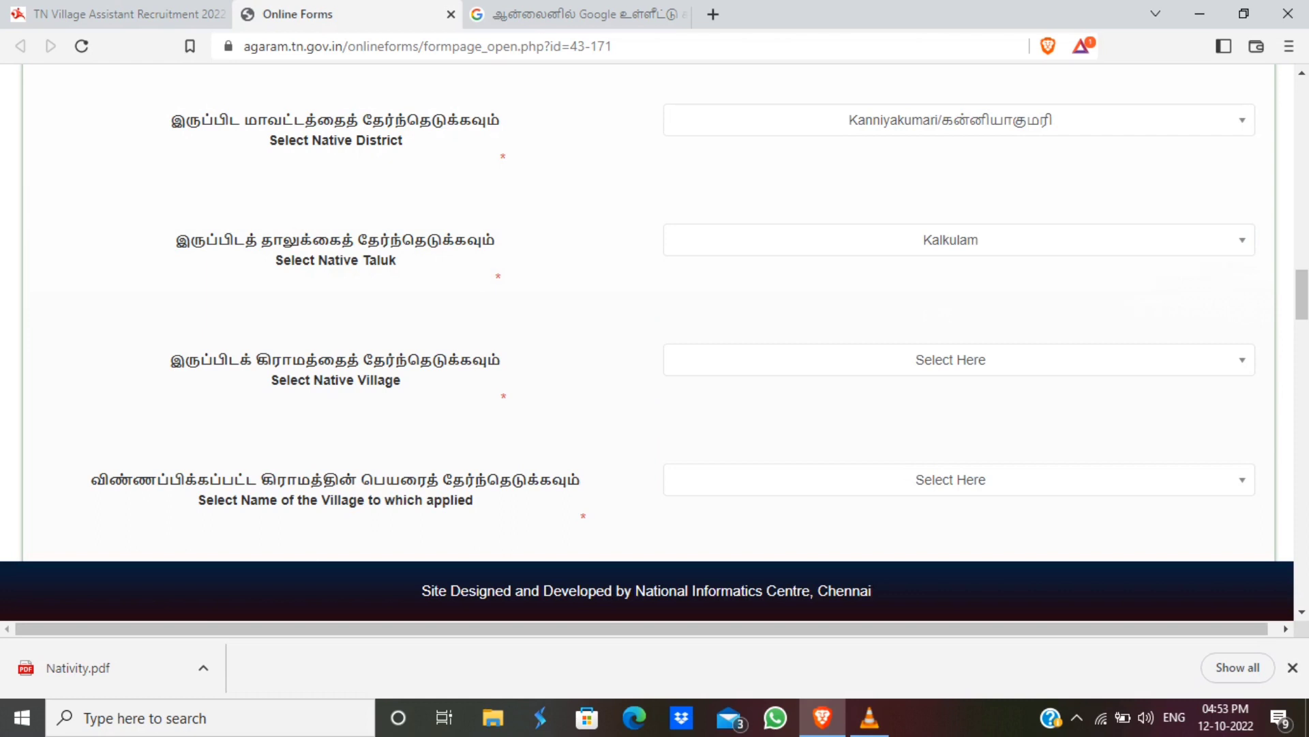
key("Tab")
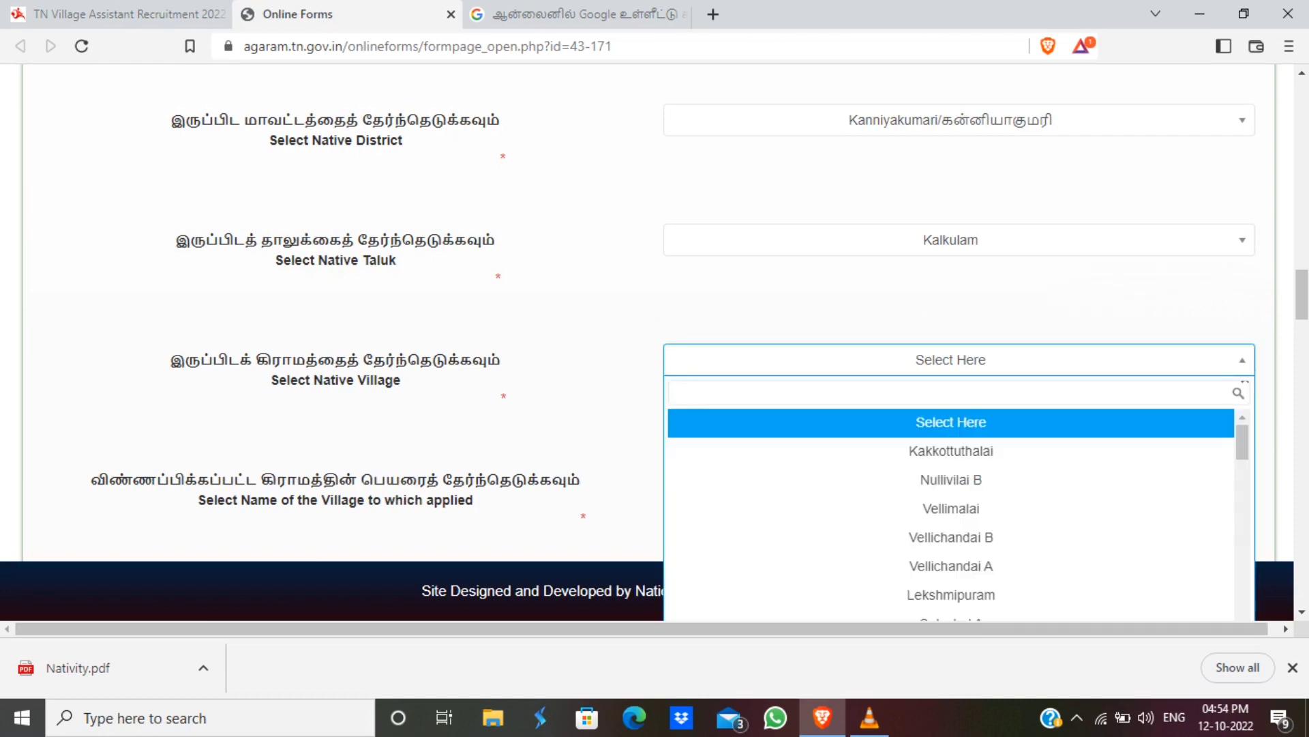
key("Down")
key("Down")
key("Down")
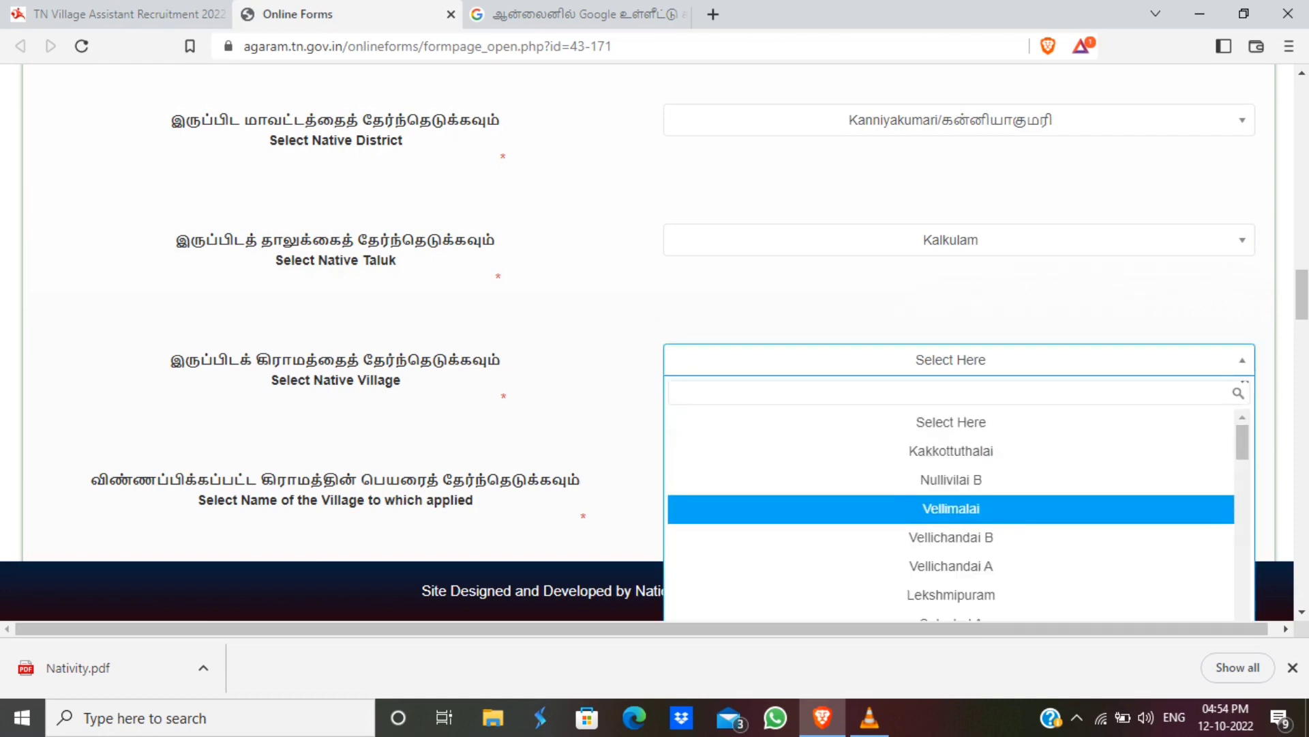
key("Return")
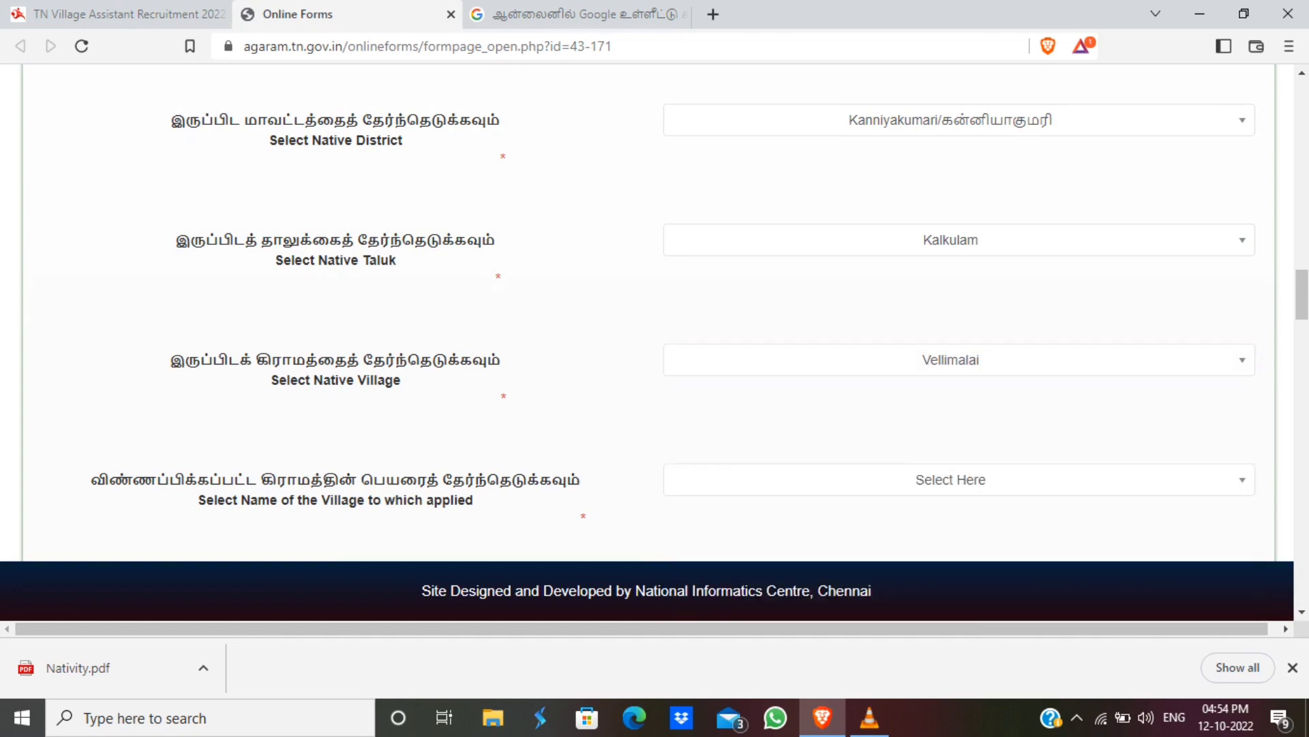
scroll(655, 307, "down", 3)
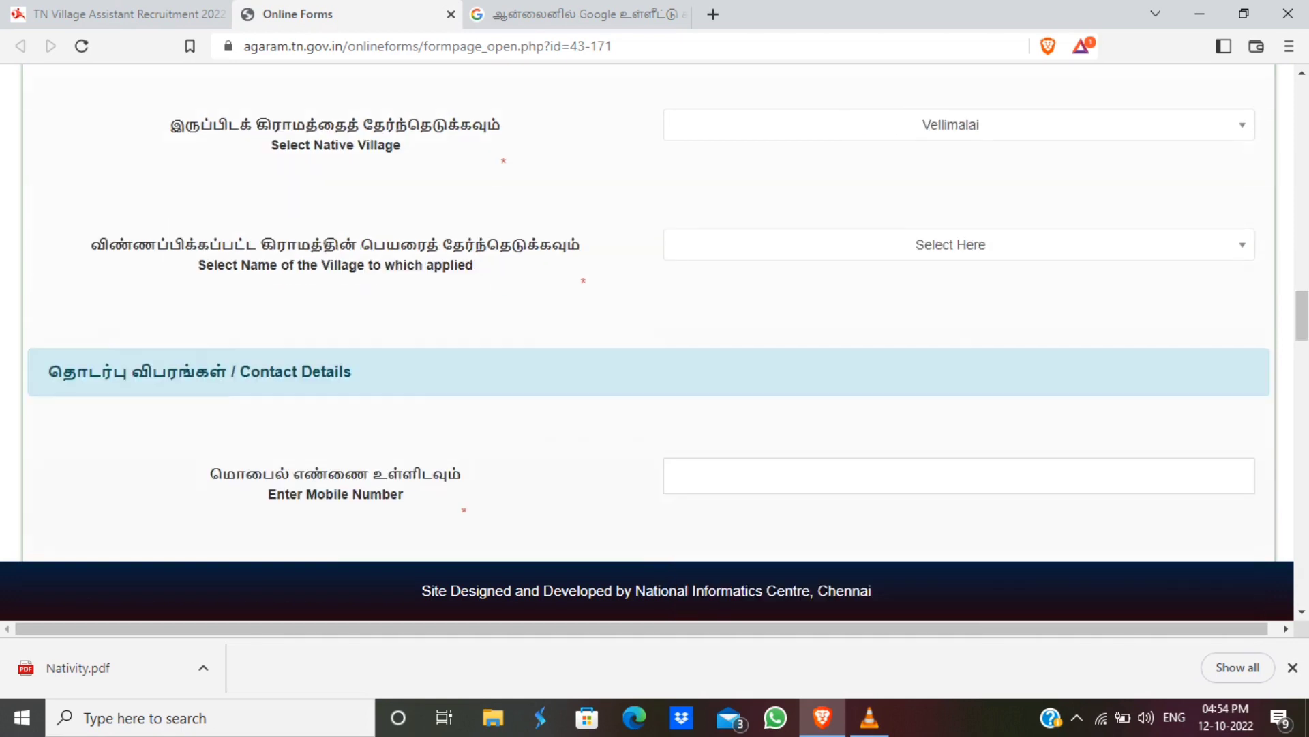
key("Tab")
key("Return")
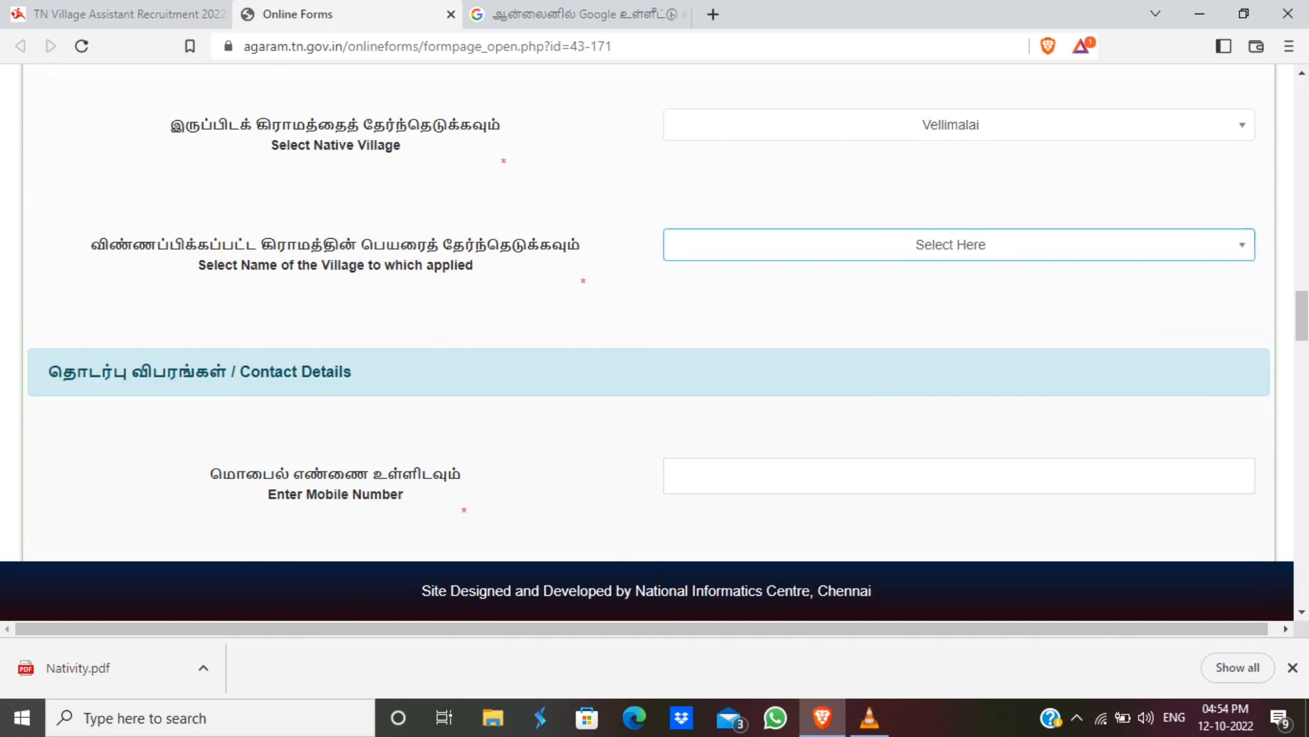
key("Down")
key("Down")
key("Return")
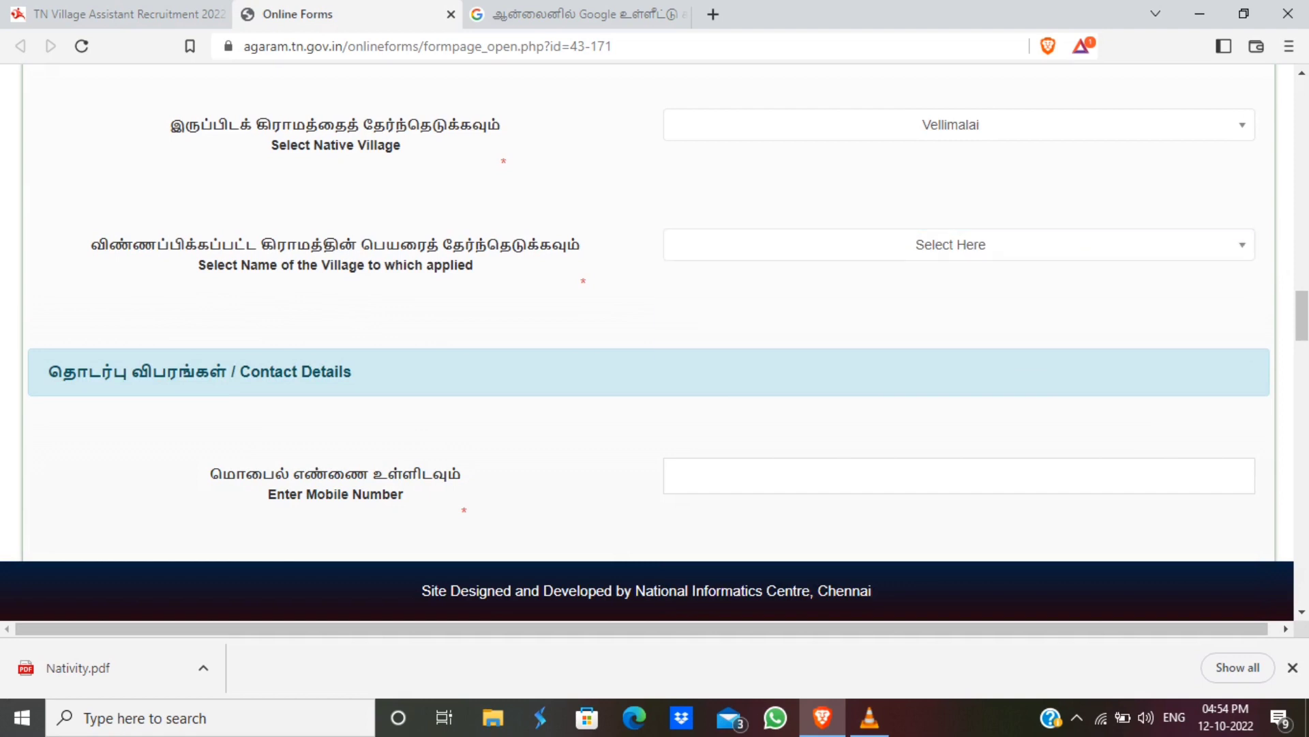
key("Down")
key("Return")
key("Down")
key("Return")
key("Down")
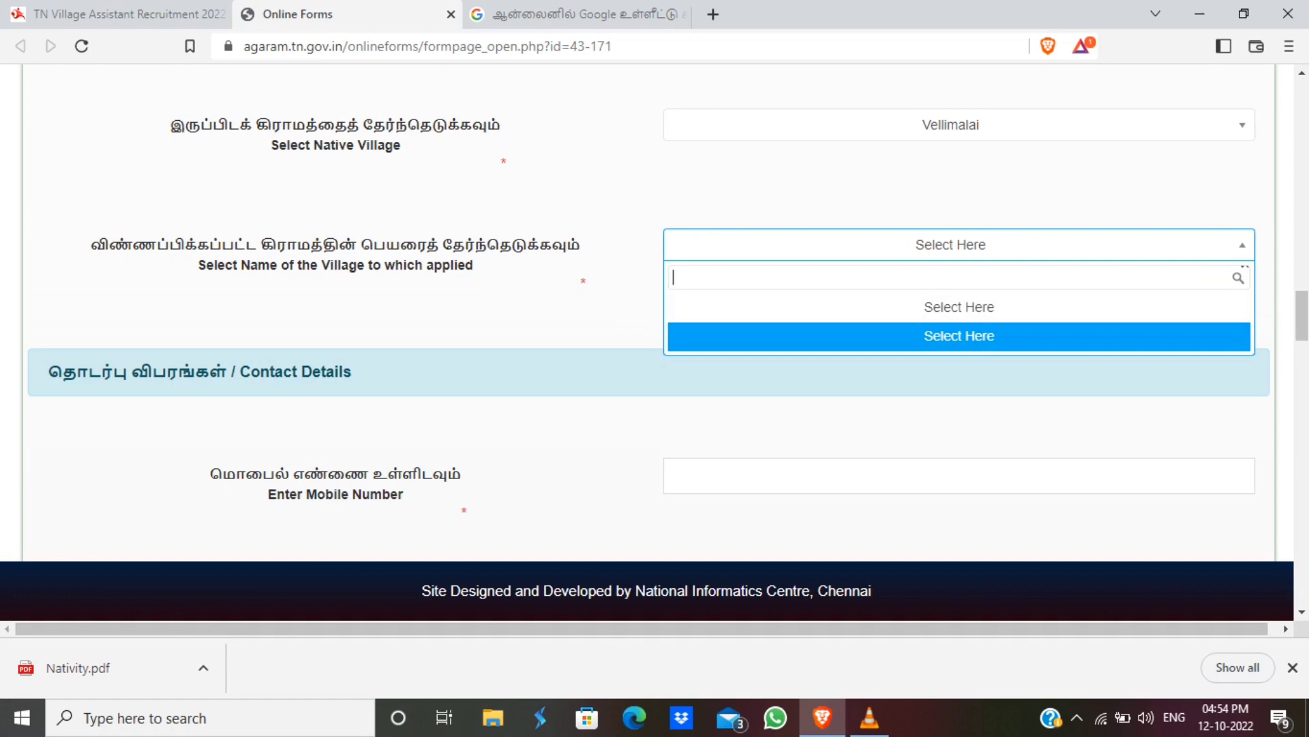
type("K")
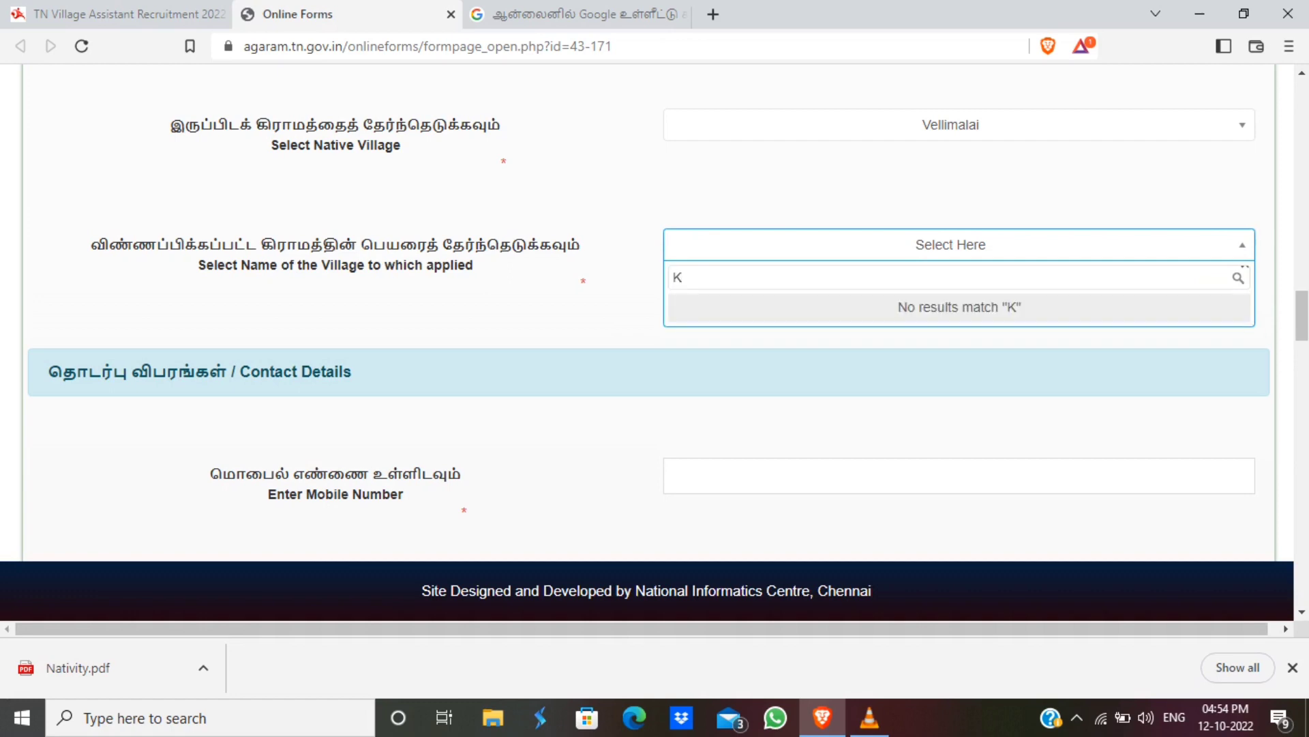
key("BackSpace")
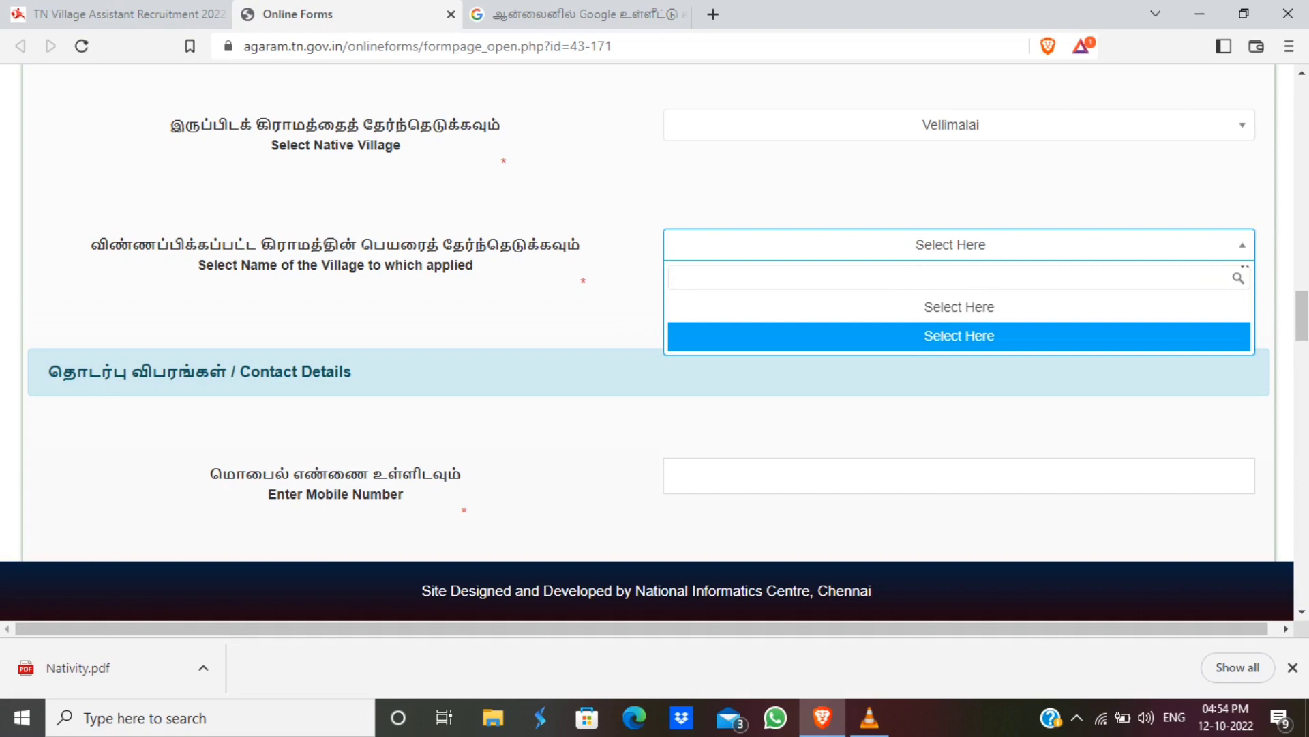
type("CHE")
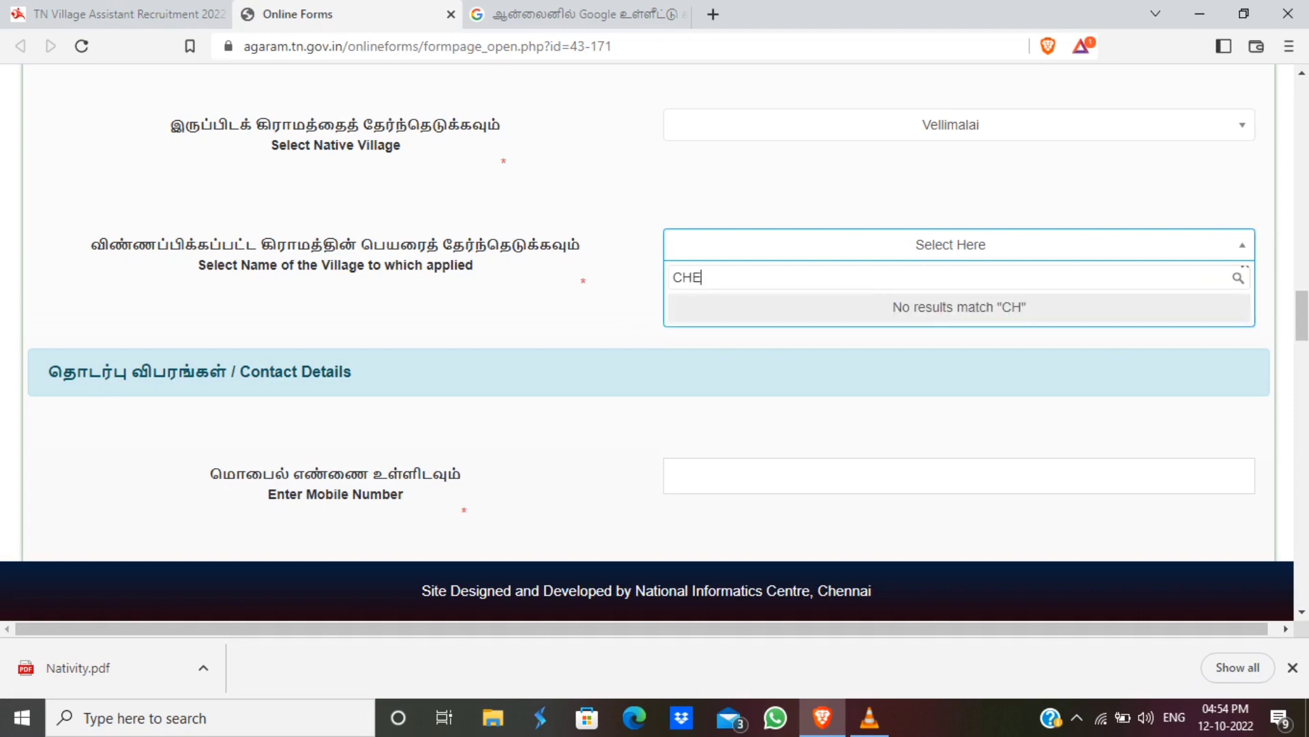
type("NNAI")
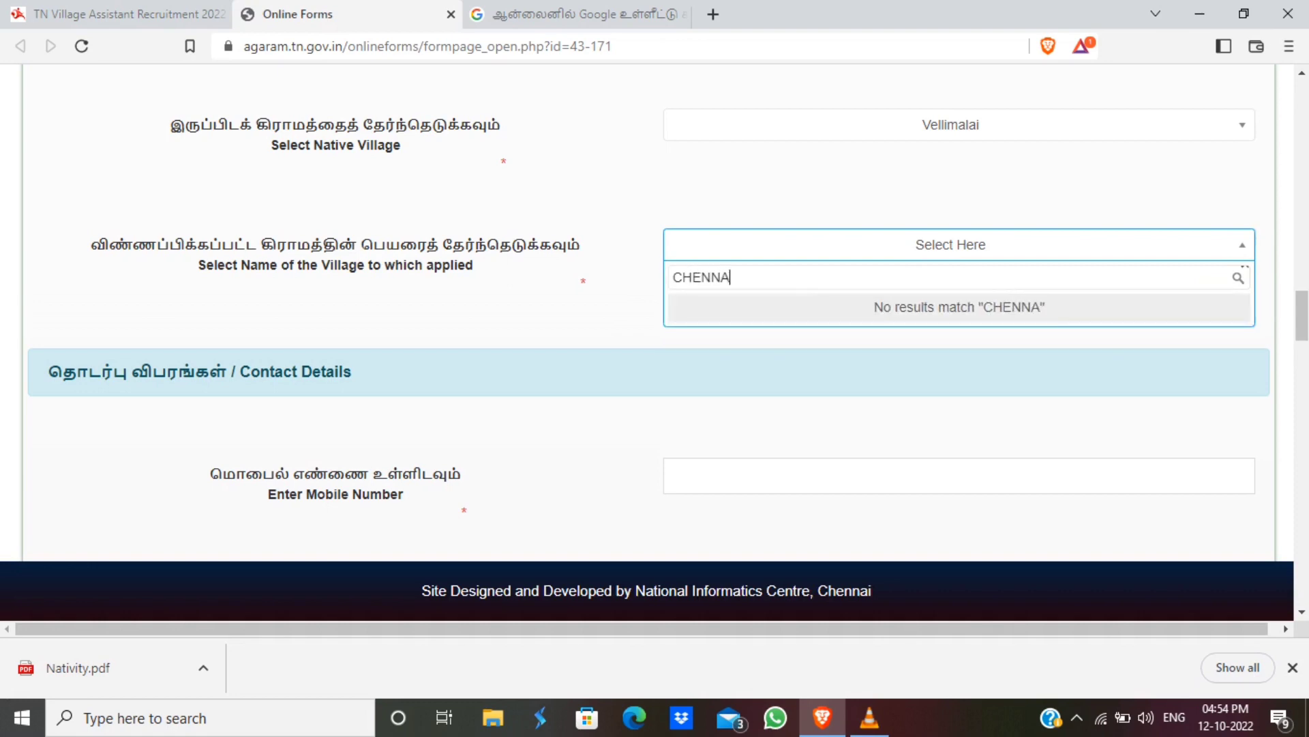
key("Escape")
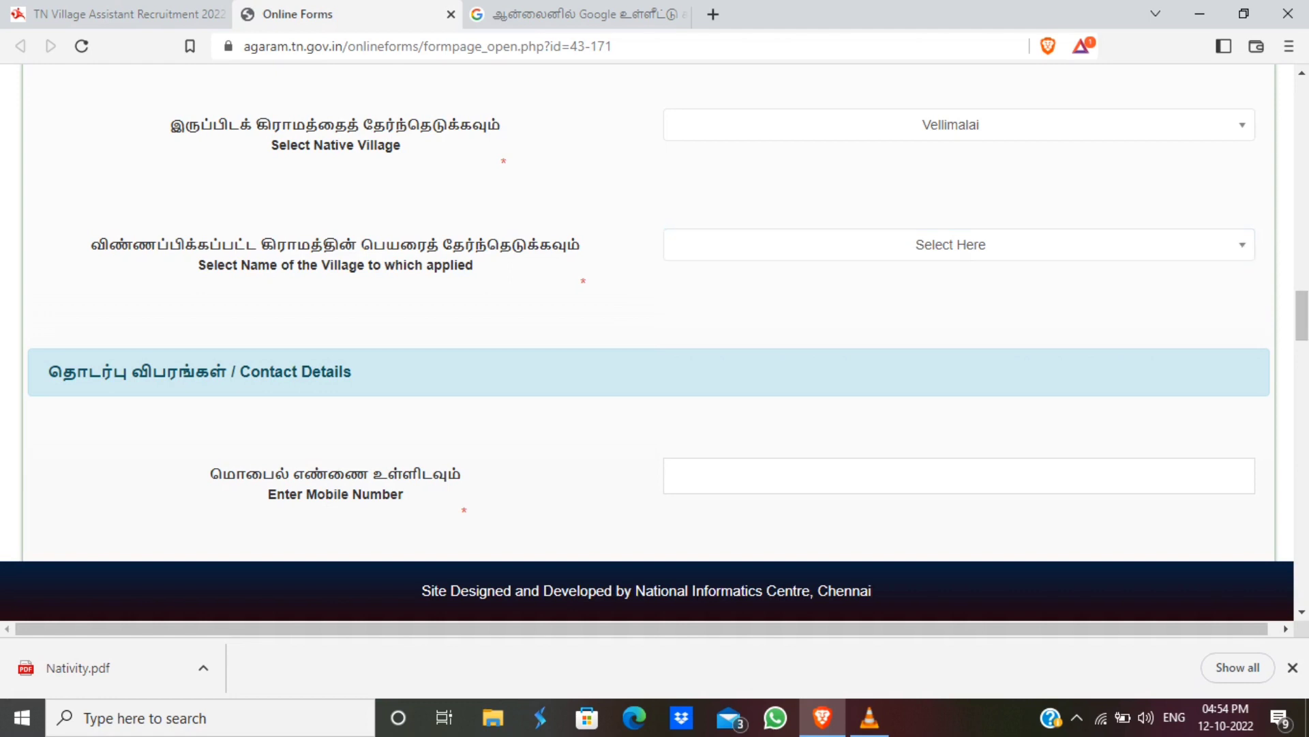
left_click(676, 476)
key("Tab")
scroll(648, 314, "down", 2)
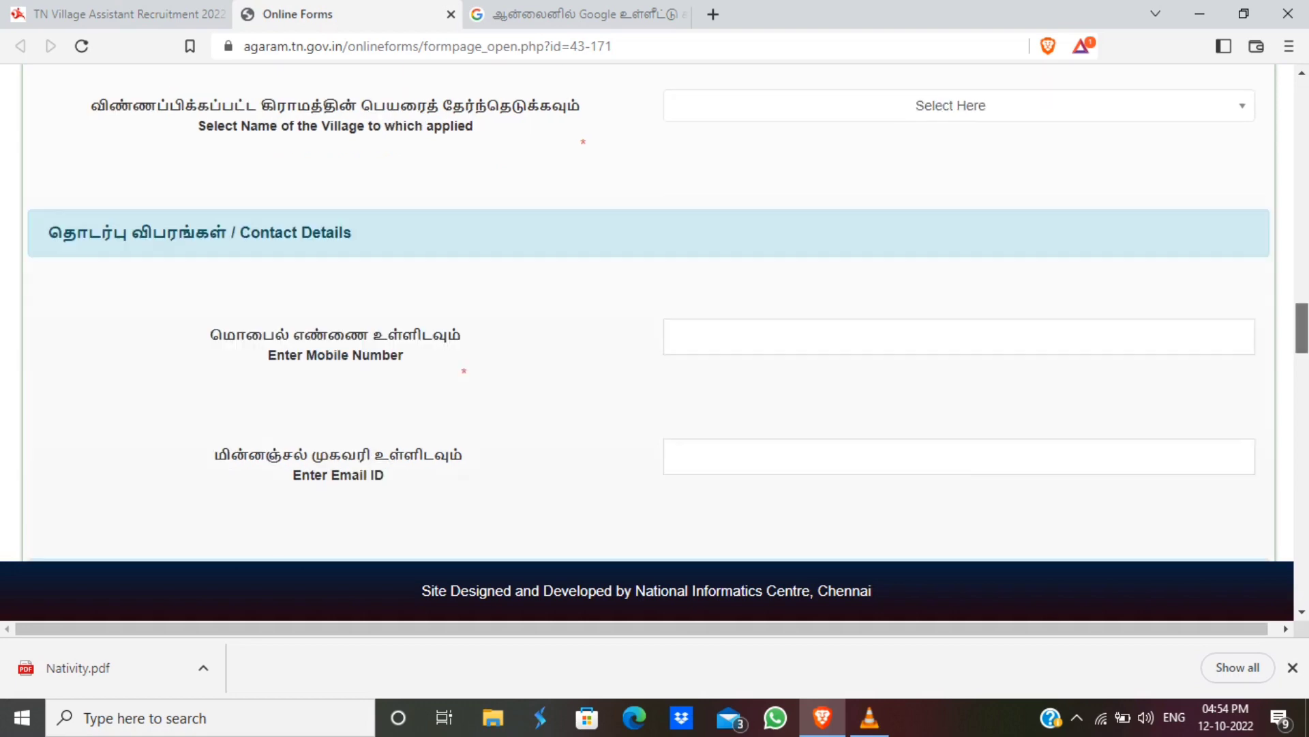
scroll(647, 314, "up", 3)
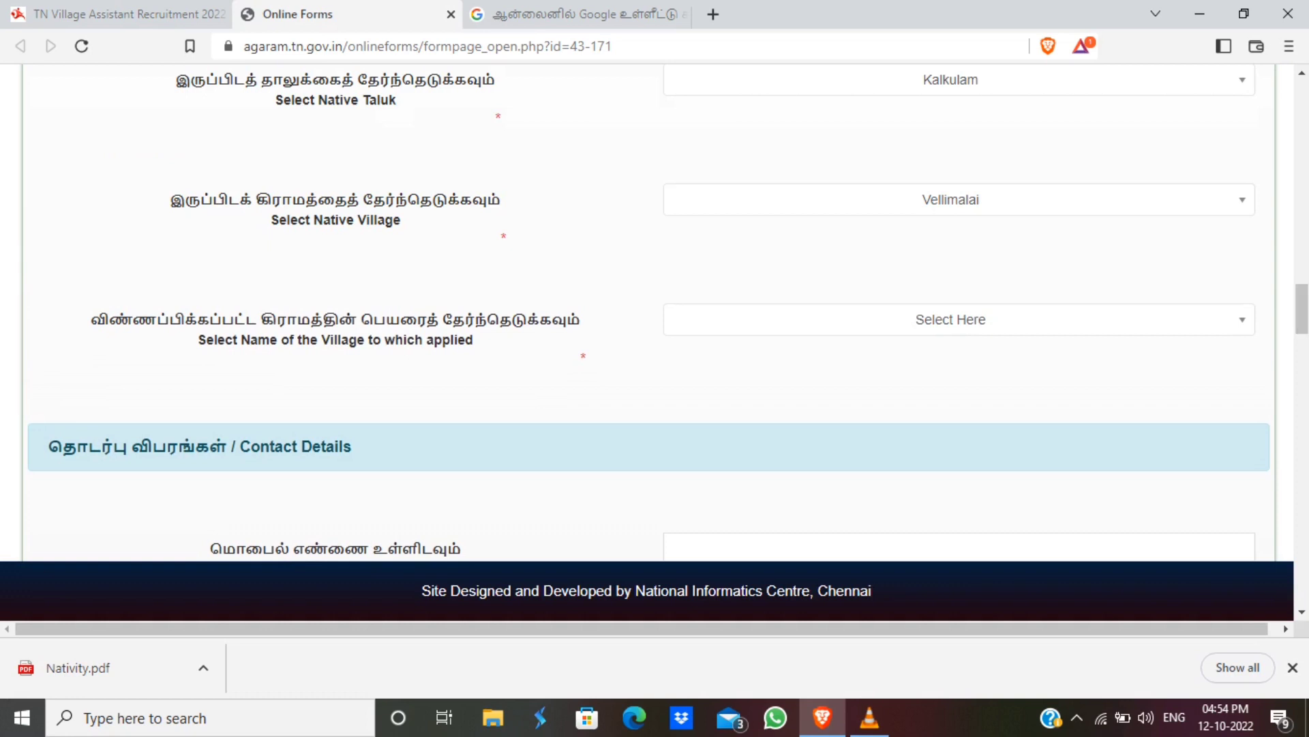
left_click(951, 320)
left_click(951, 409)
scroll(648, 314, "down", 3)
scroll(648, 314, "down", 3)
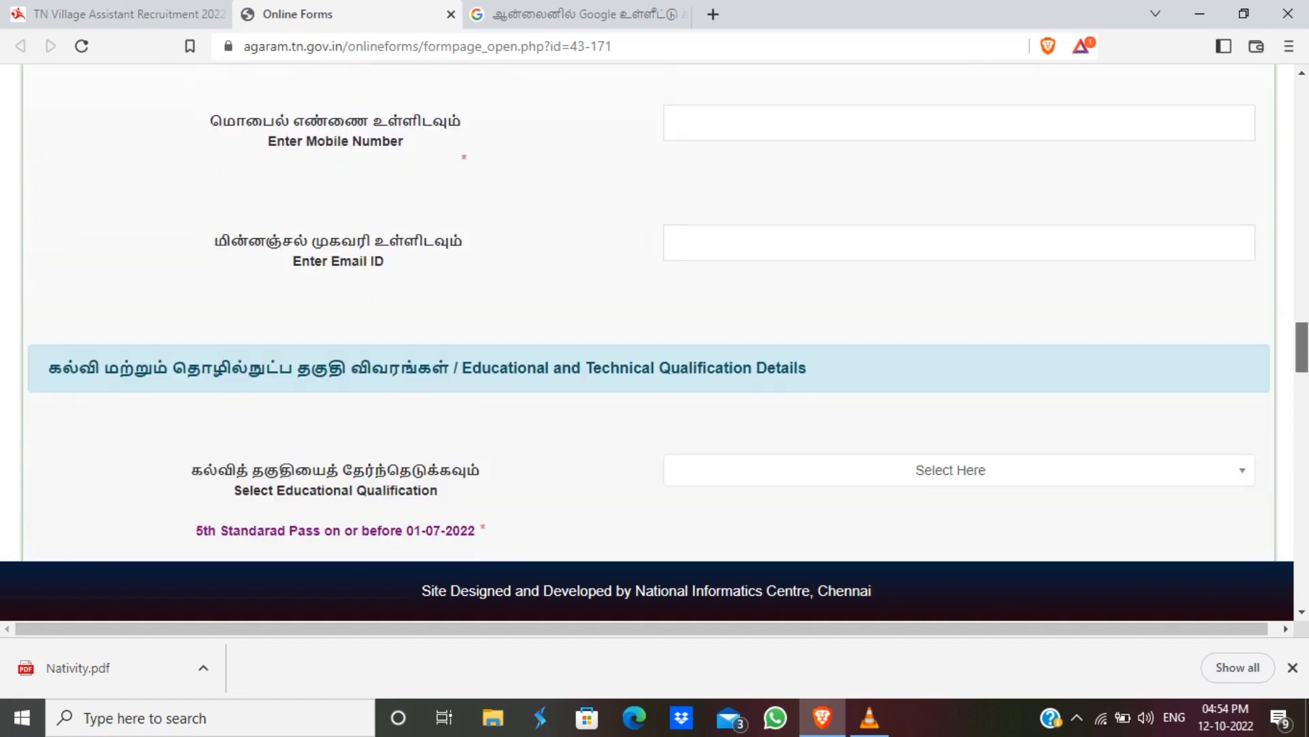
left_click(959, 122)
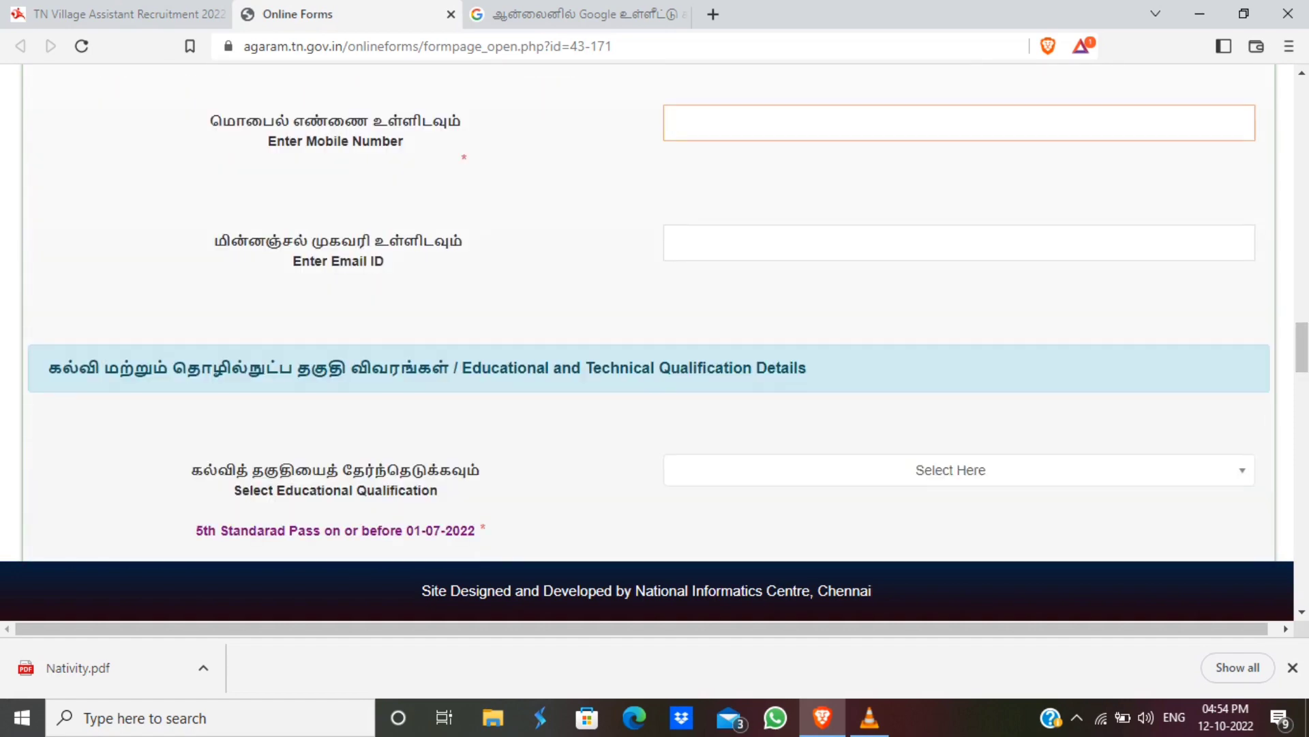
left_click(959, 243)
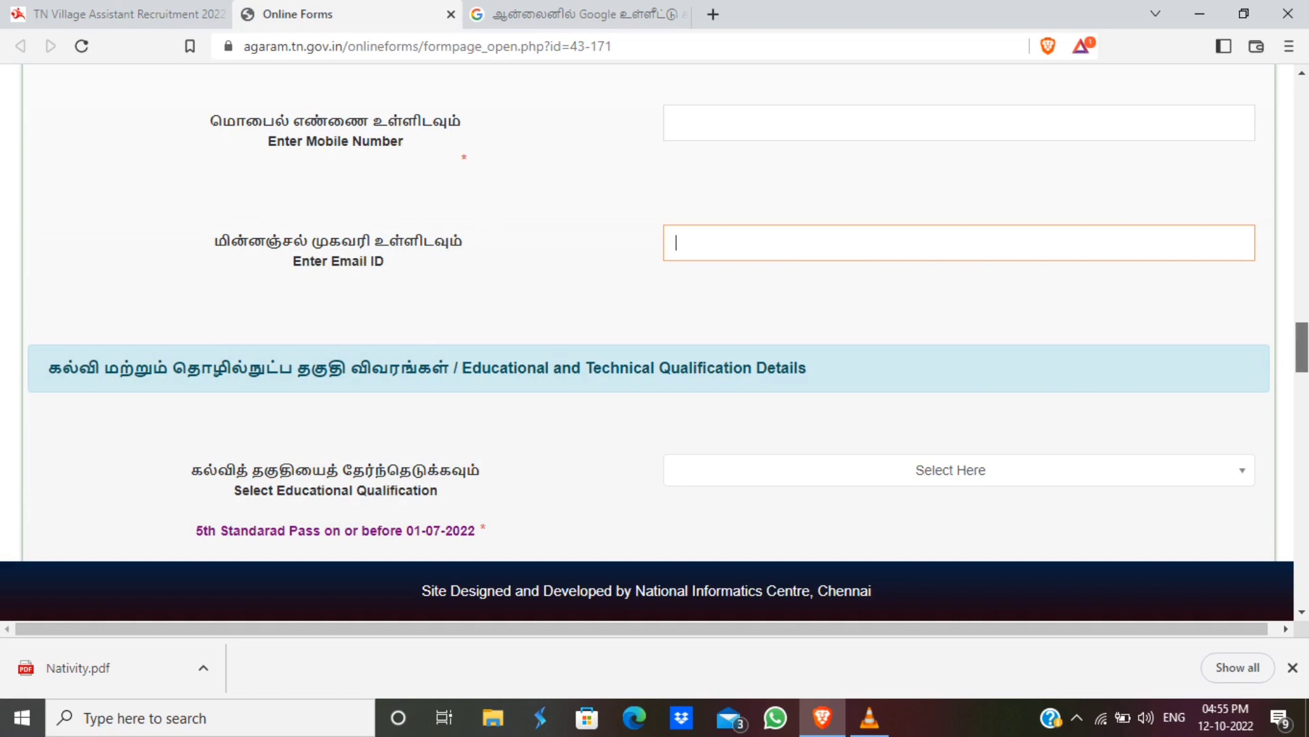
scroll(1302, 348, "down", 1)
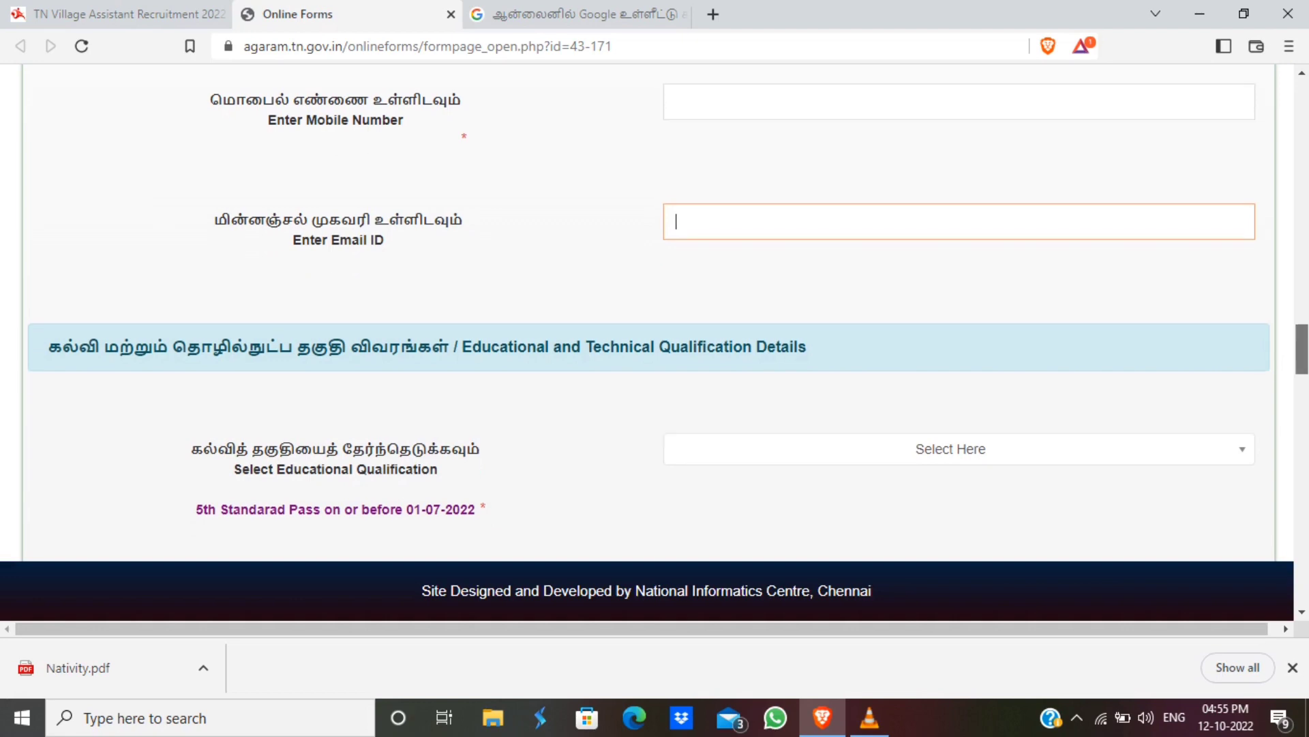
scroll(955, 341, "down", 2)
Look through the Educational Qualification options without changing the selection
left_click(951, 299)
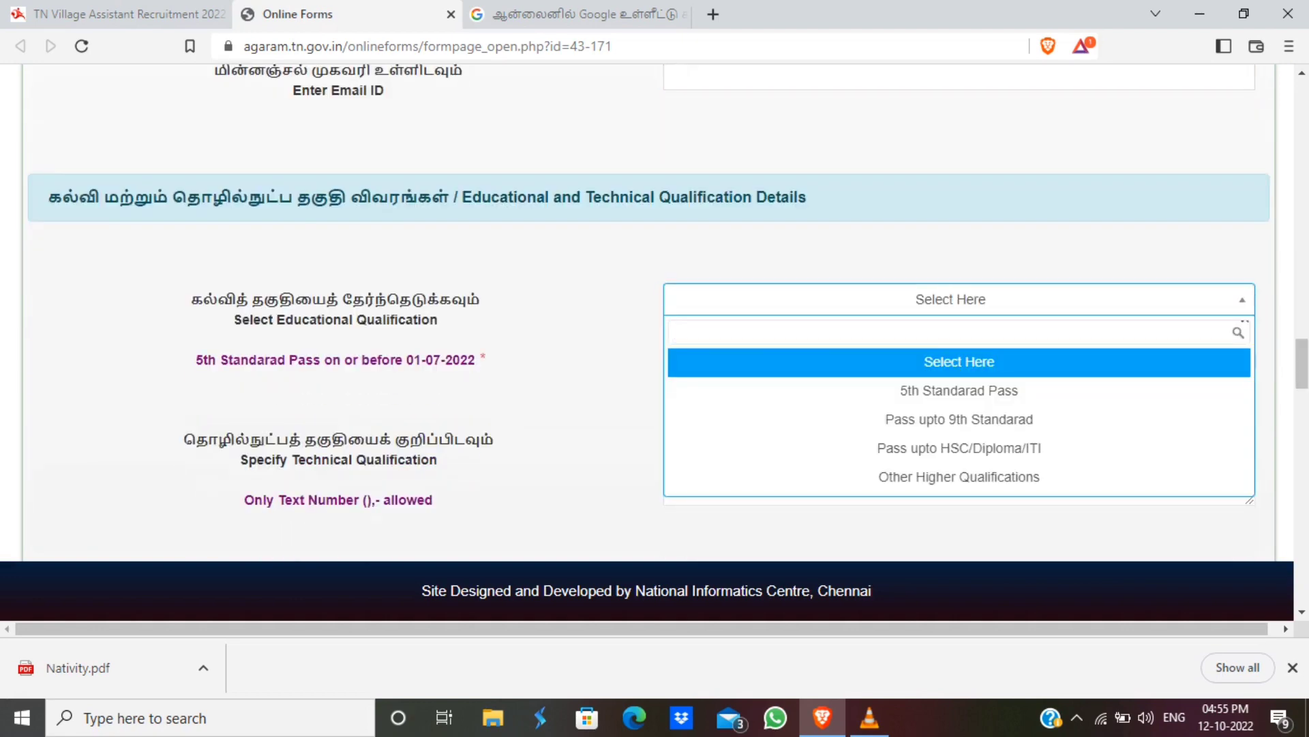
key("Down")
key("Down")
key("Down")
key("Down")
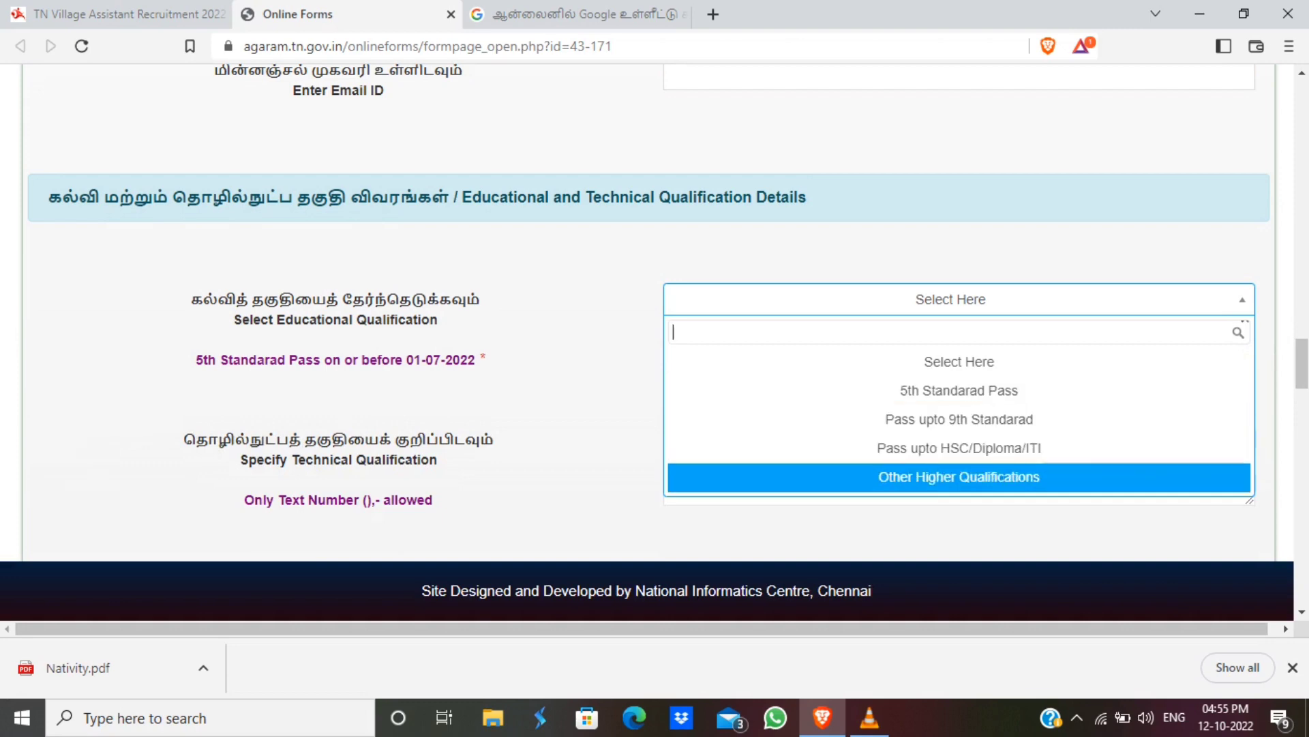
key("Up")
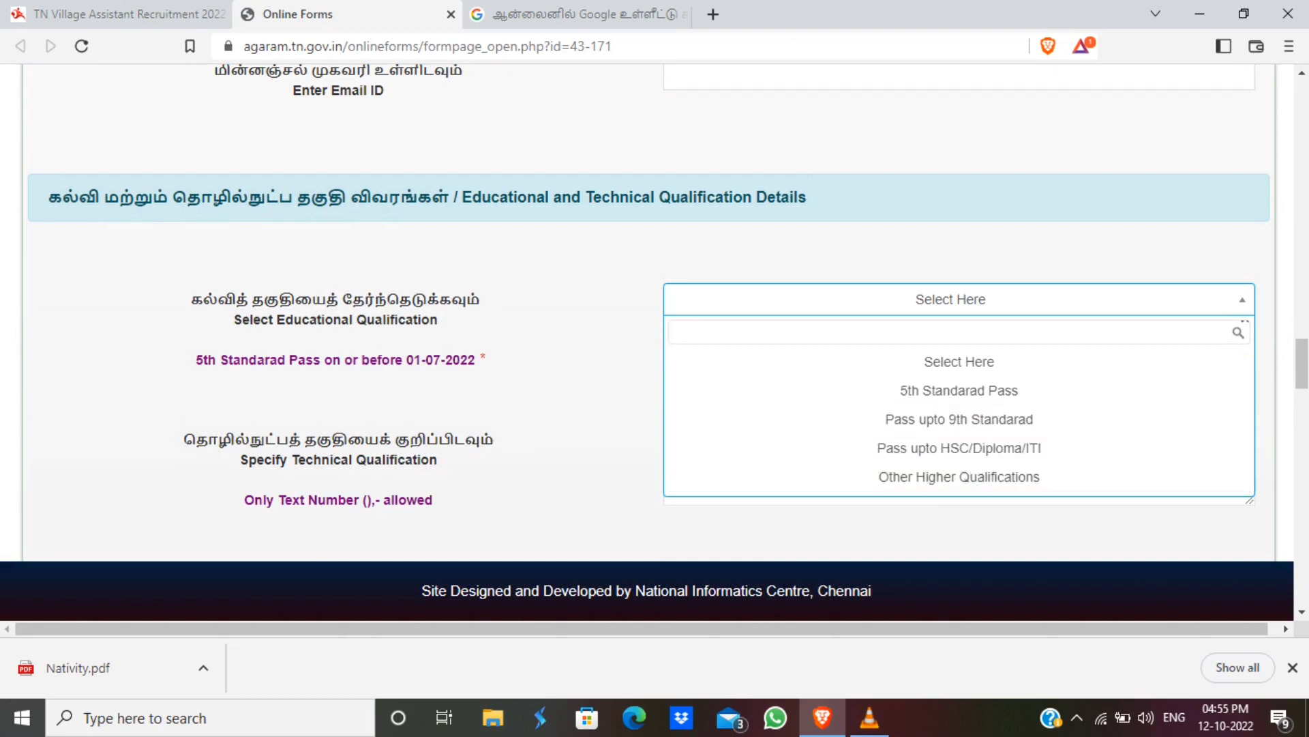
key("Escape")
scroll(654, 306, "down", 1)
scroll(655, 307, "down", 2)
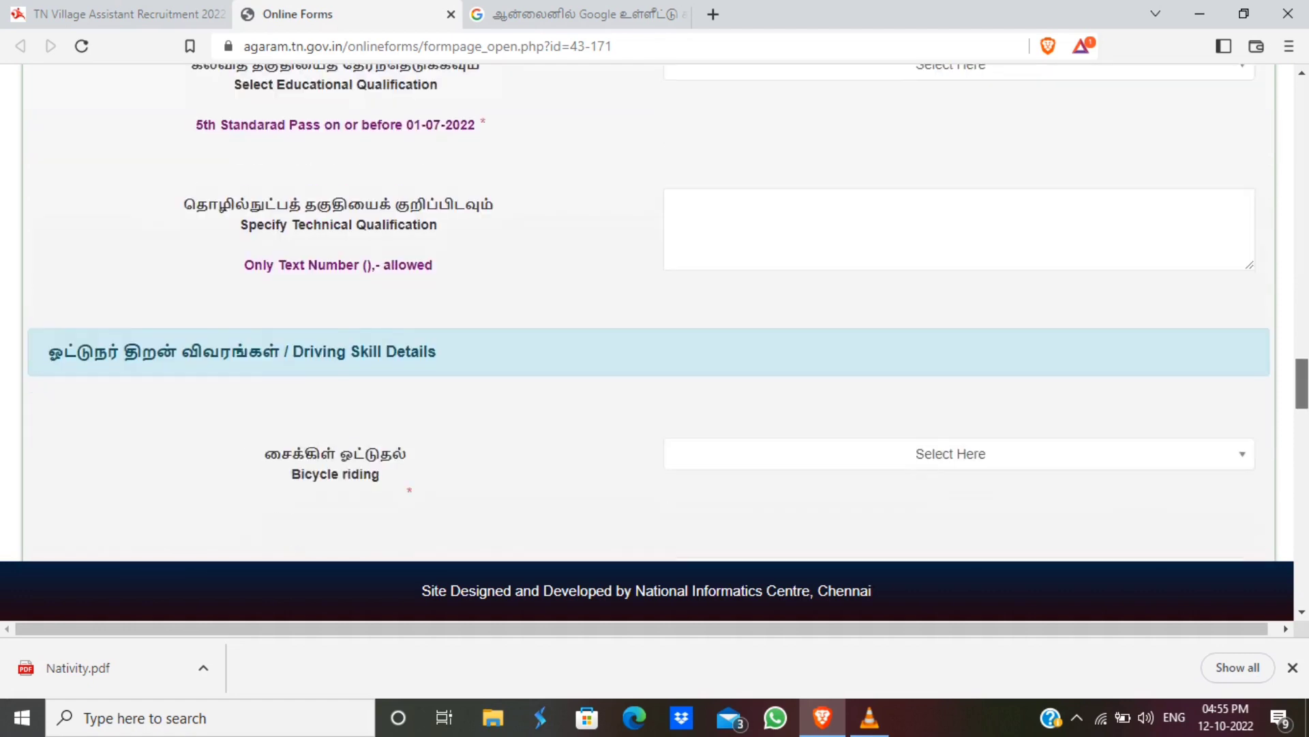
scroll(655, 307, "up", 1)
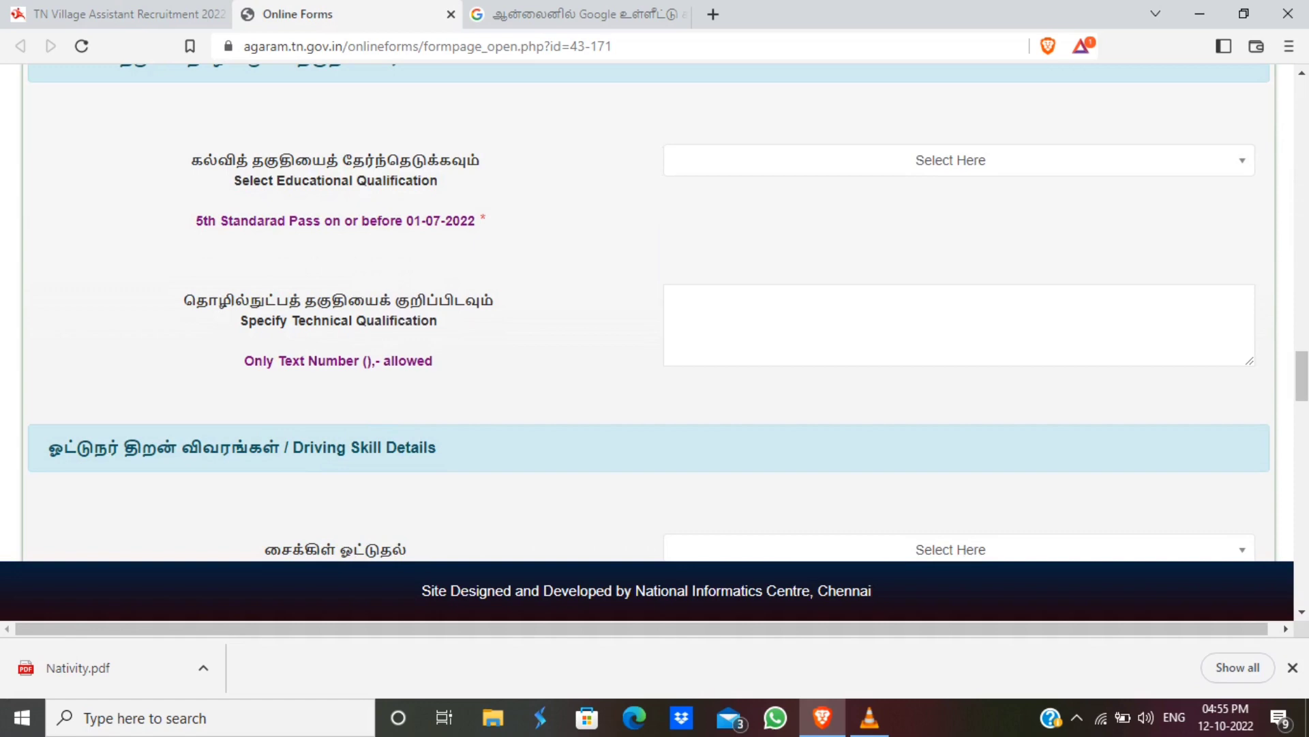
scroll(654, 307, "down", 3)
Set Bicycle riding to Yes and Vehicle Driving Skill to Both
left_click(951, 272)
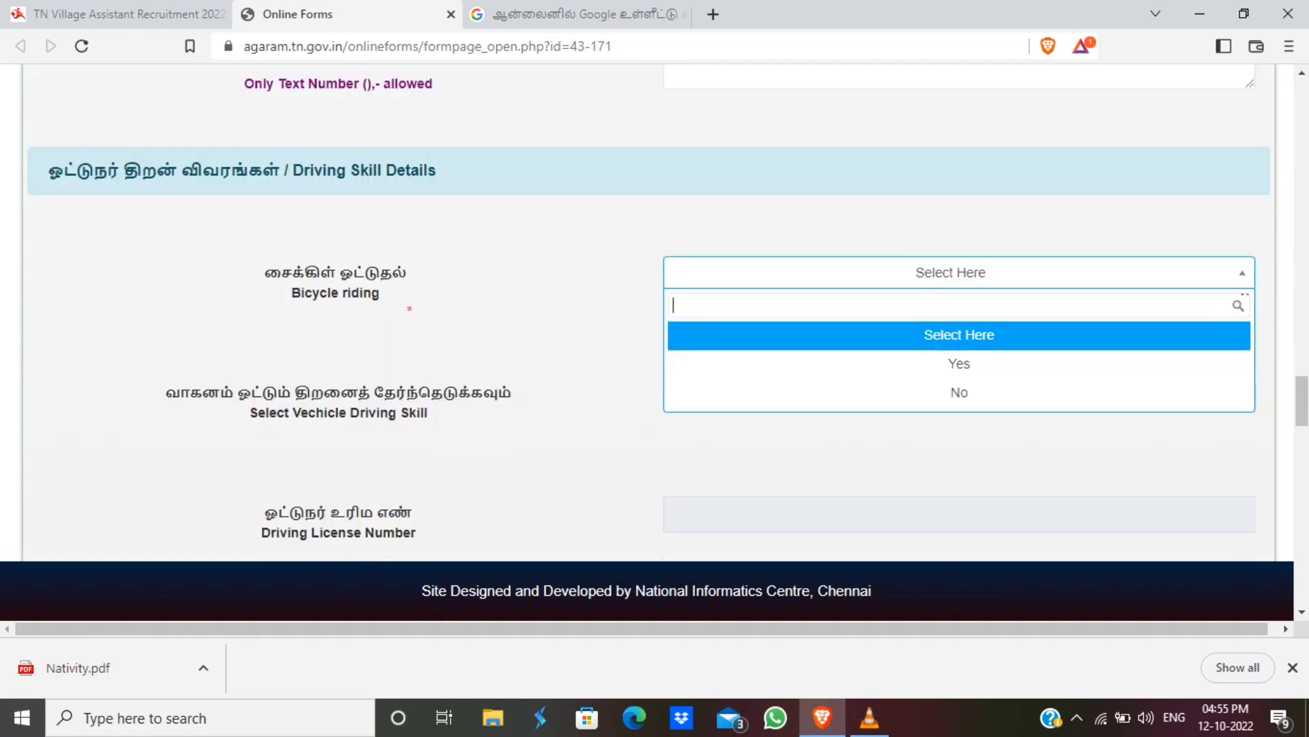
left_click(951, 362)
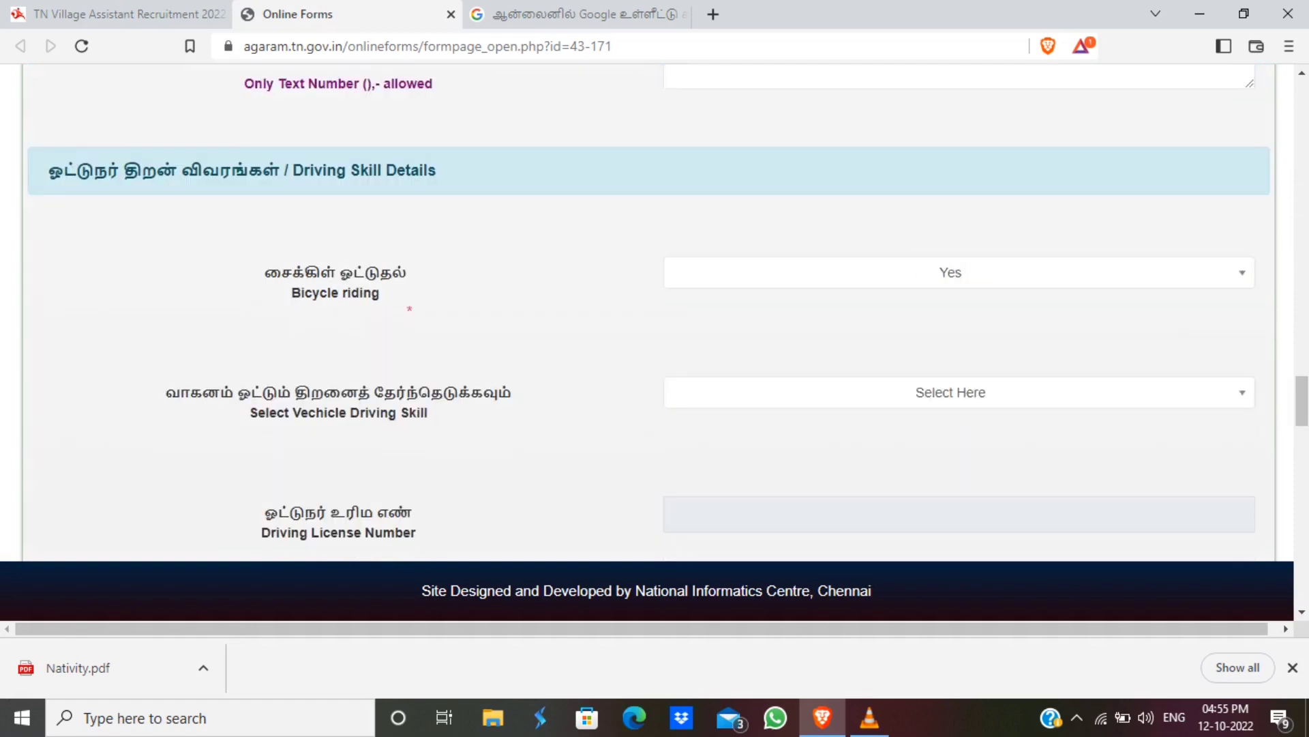
scroll(655, 313, "down", 3)
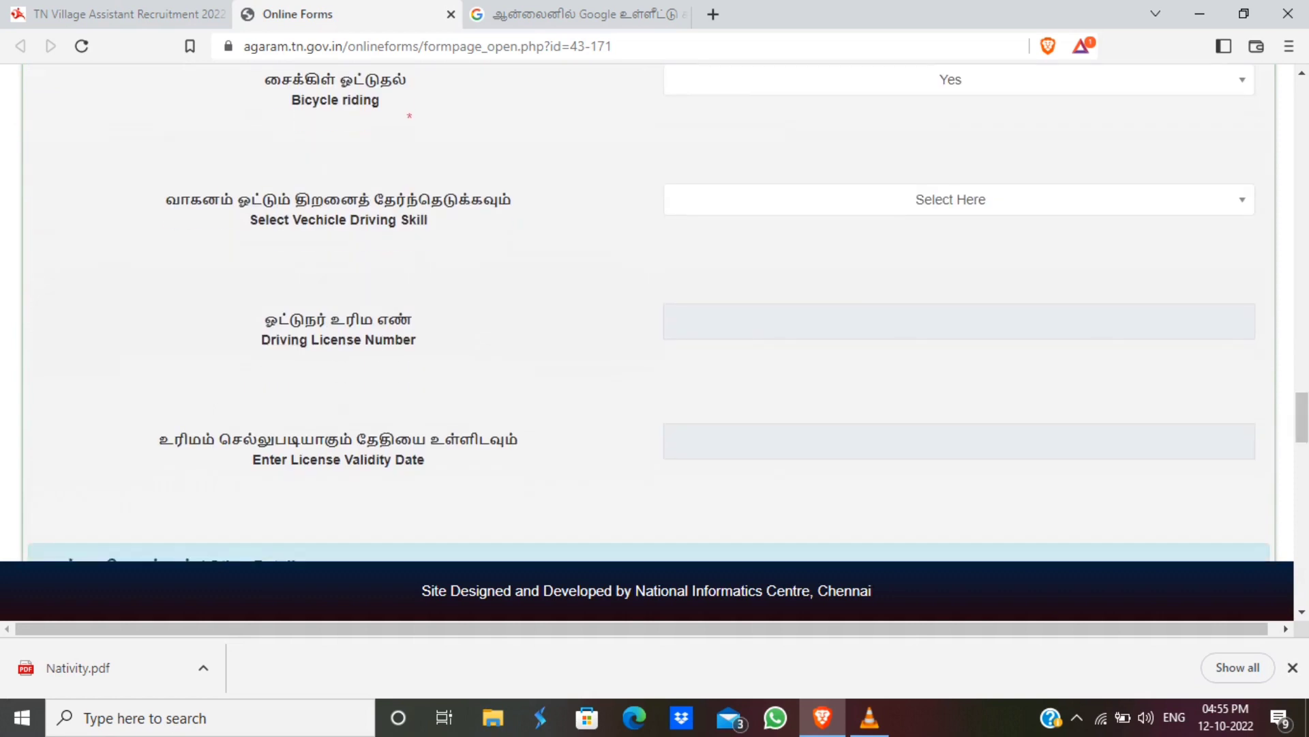
left_click(951, 200)
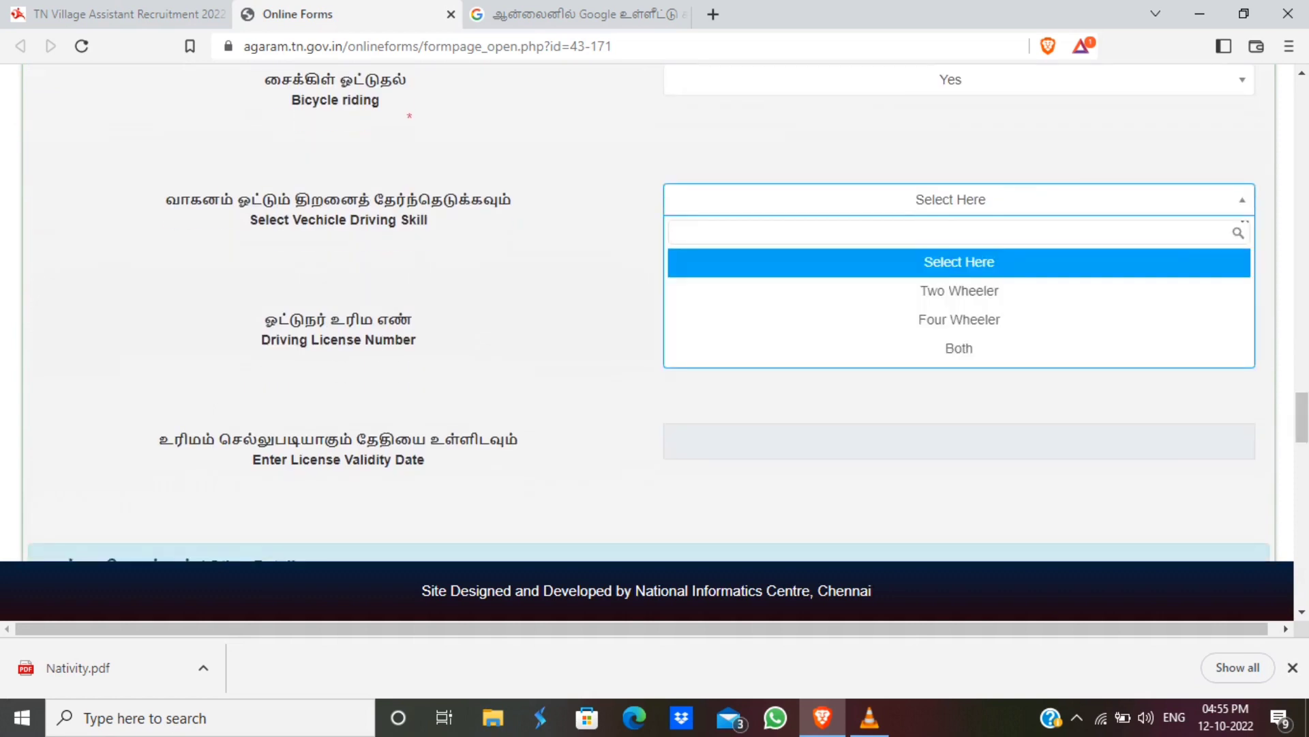
key("Down")
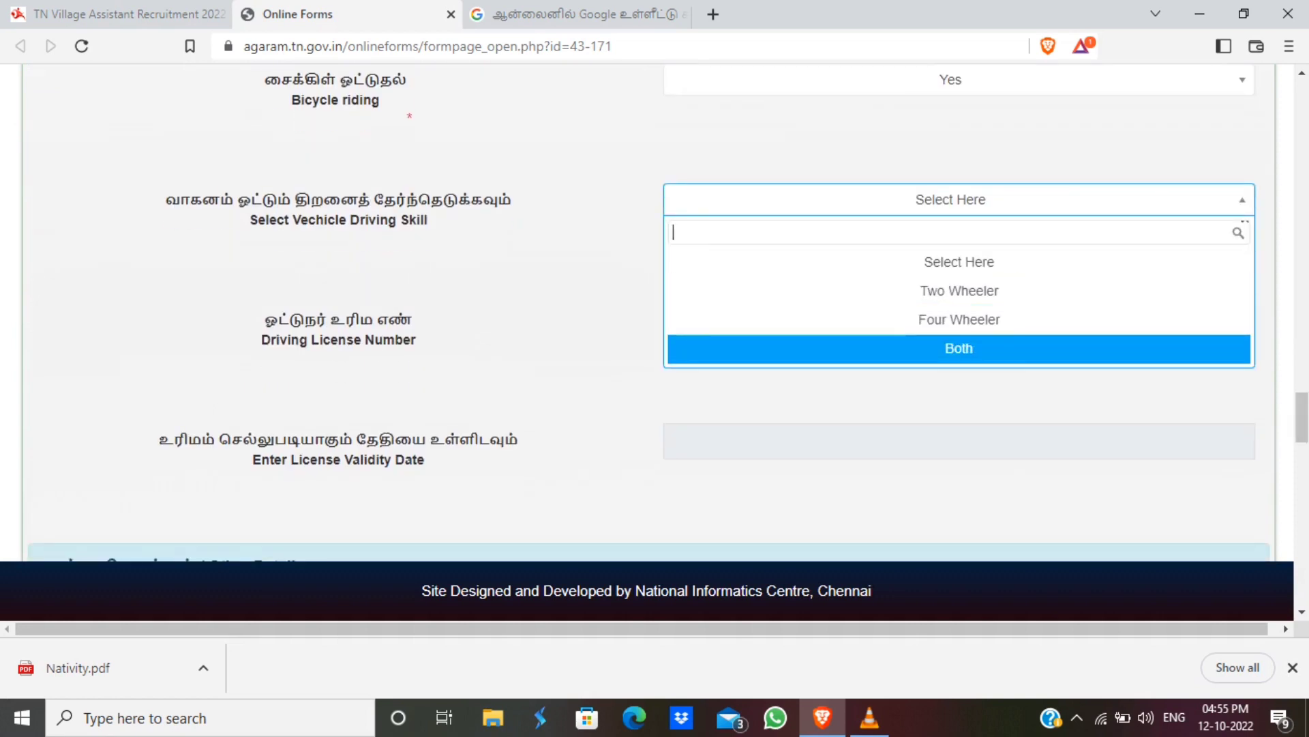
key("Return")
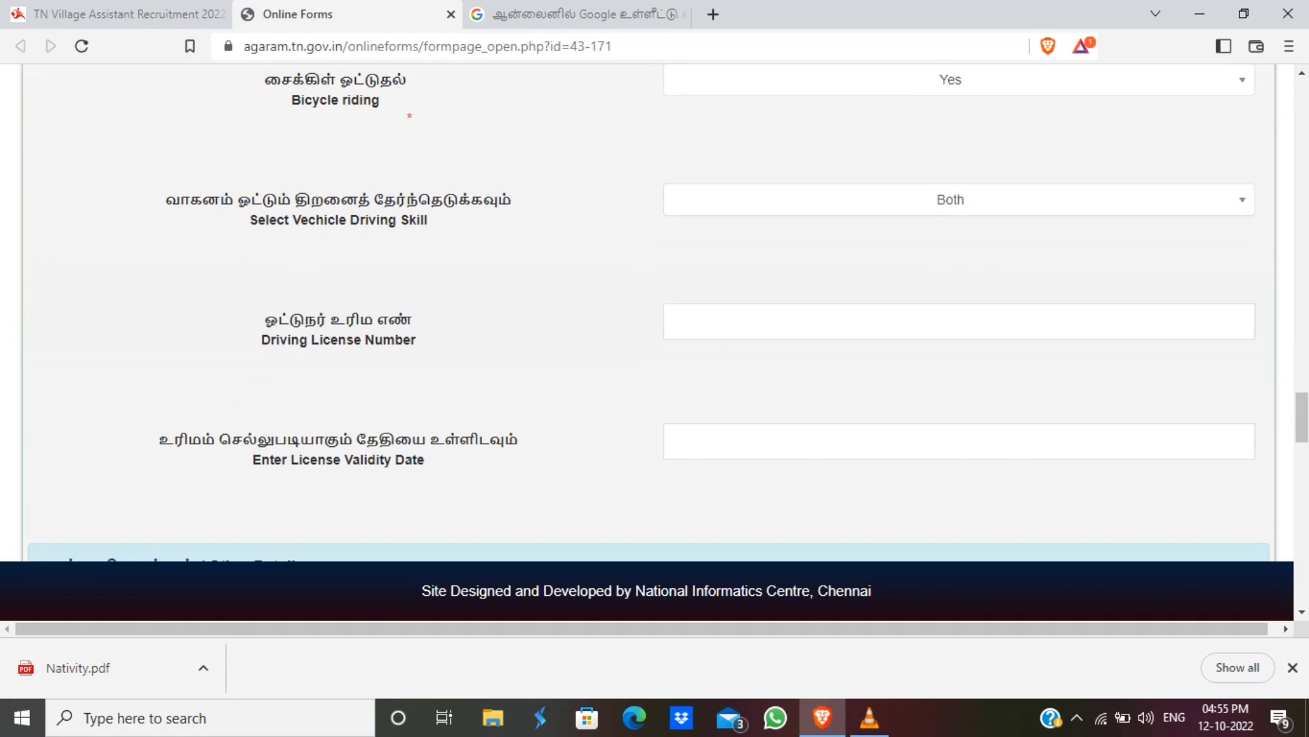
Check the Driving License Number and Validity Date fields, leaving both empty
left_click(676, 321)
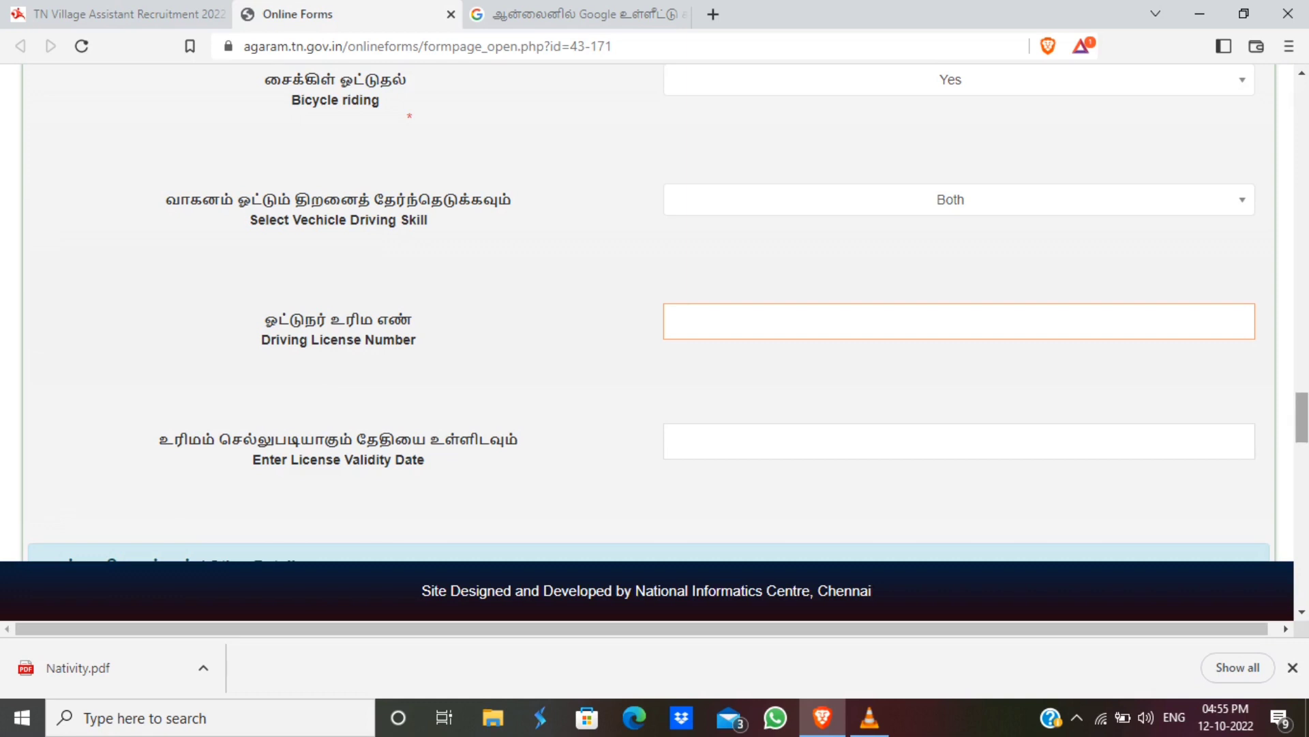
scroll(960, 355, "down", 1)
left_click(960, 355)
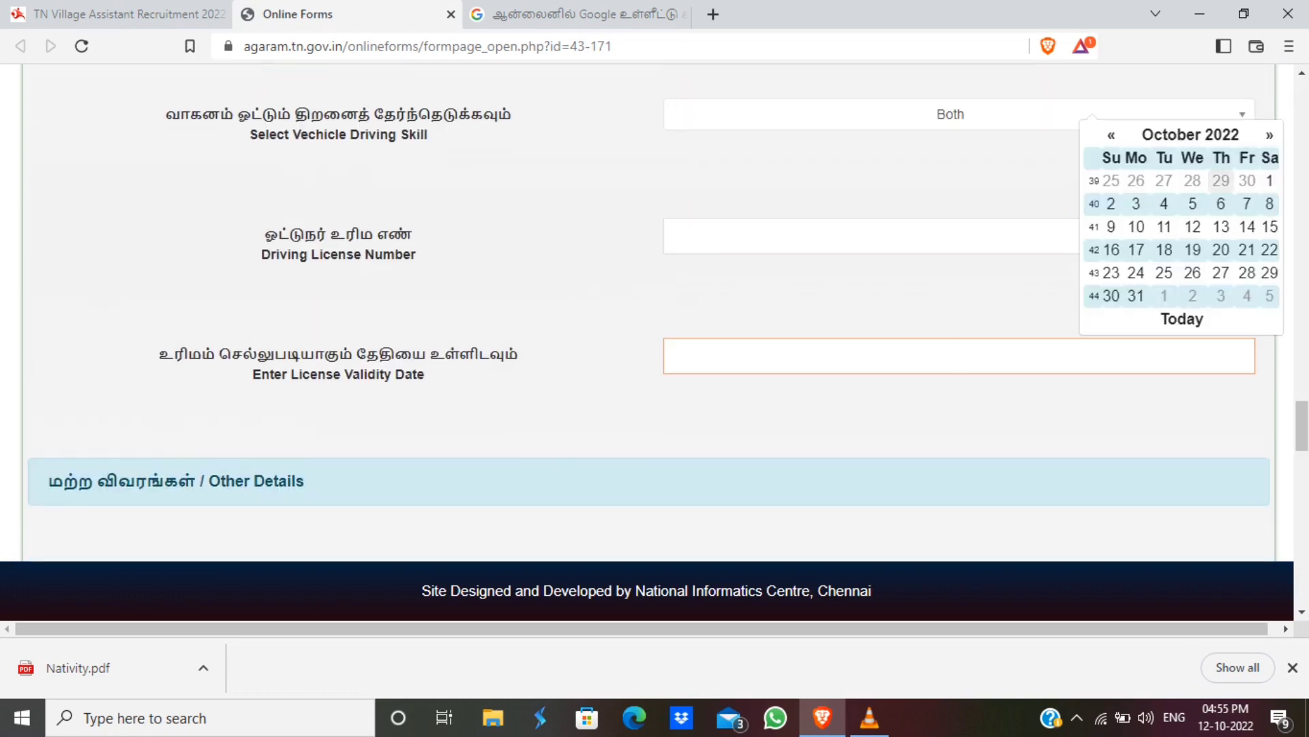
left_click(1023, 180)
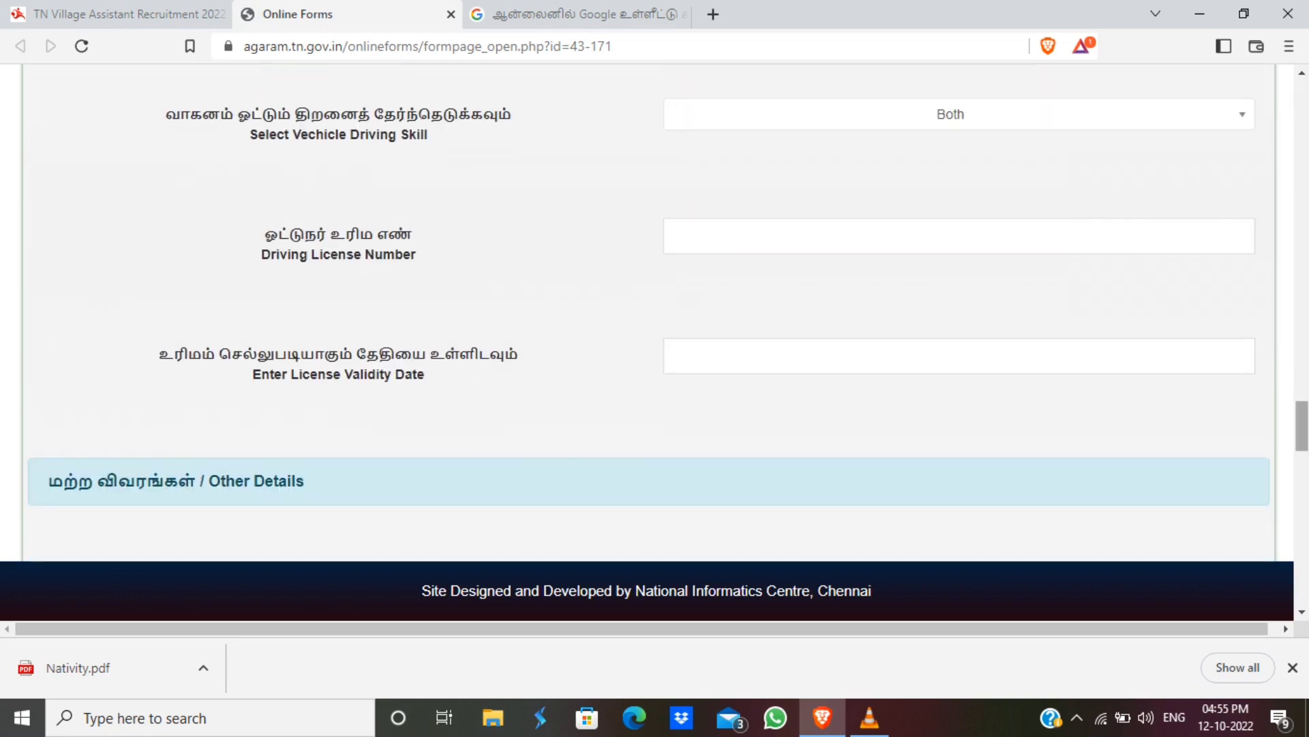
scroll(655, 313, "down", 1)
Choose Tamil under Languages Known and enter NIL as the criminal case details
scroll(655, 313, "down", 2)
scroll(655, 313, "down", 2)
scroll(655, 314, "down", 1)
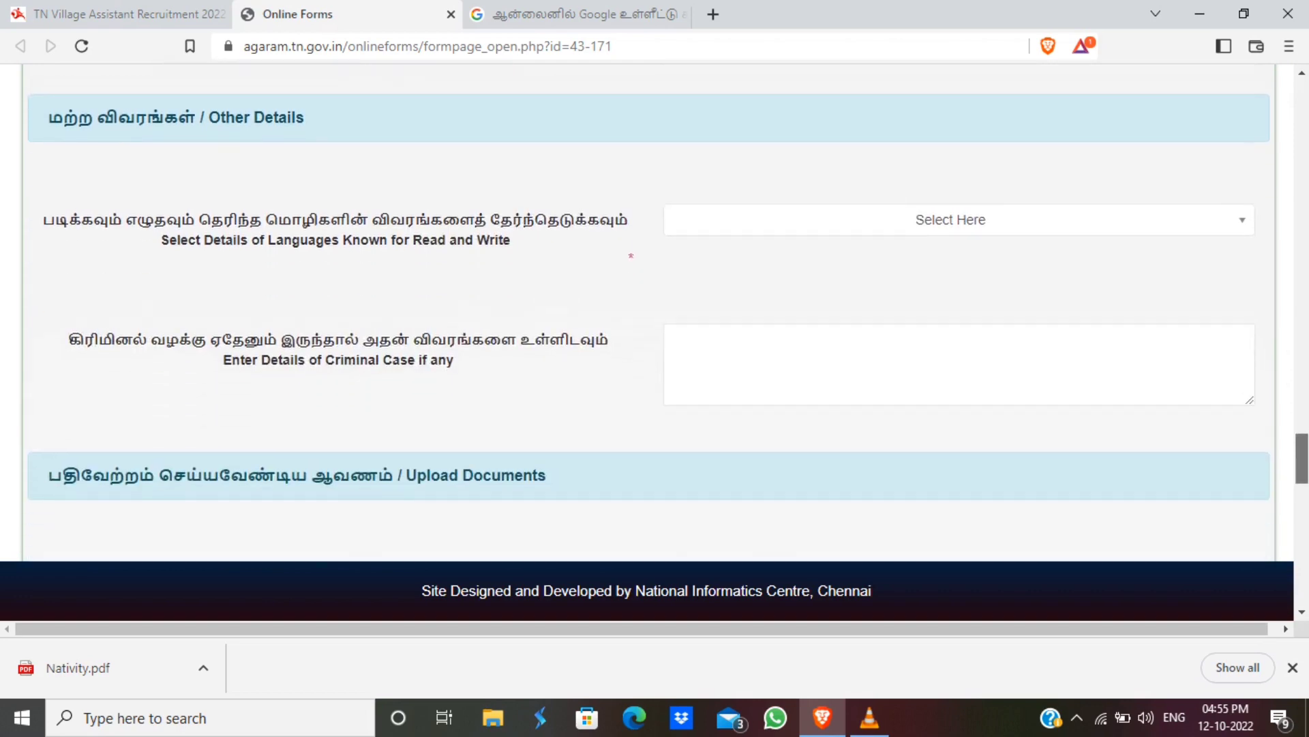
scroll(655, 314, "down", 1)
left_click(951, 209)
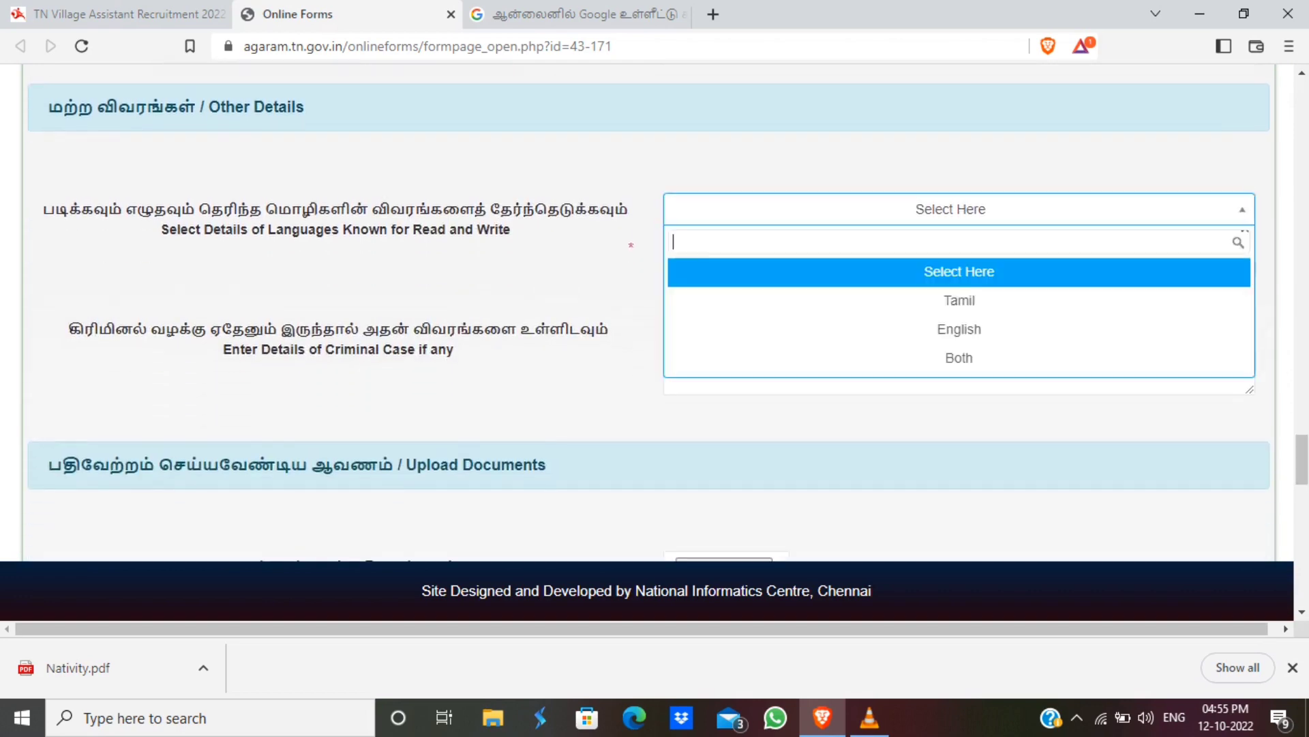
left_click(951, 298)
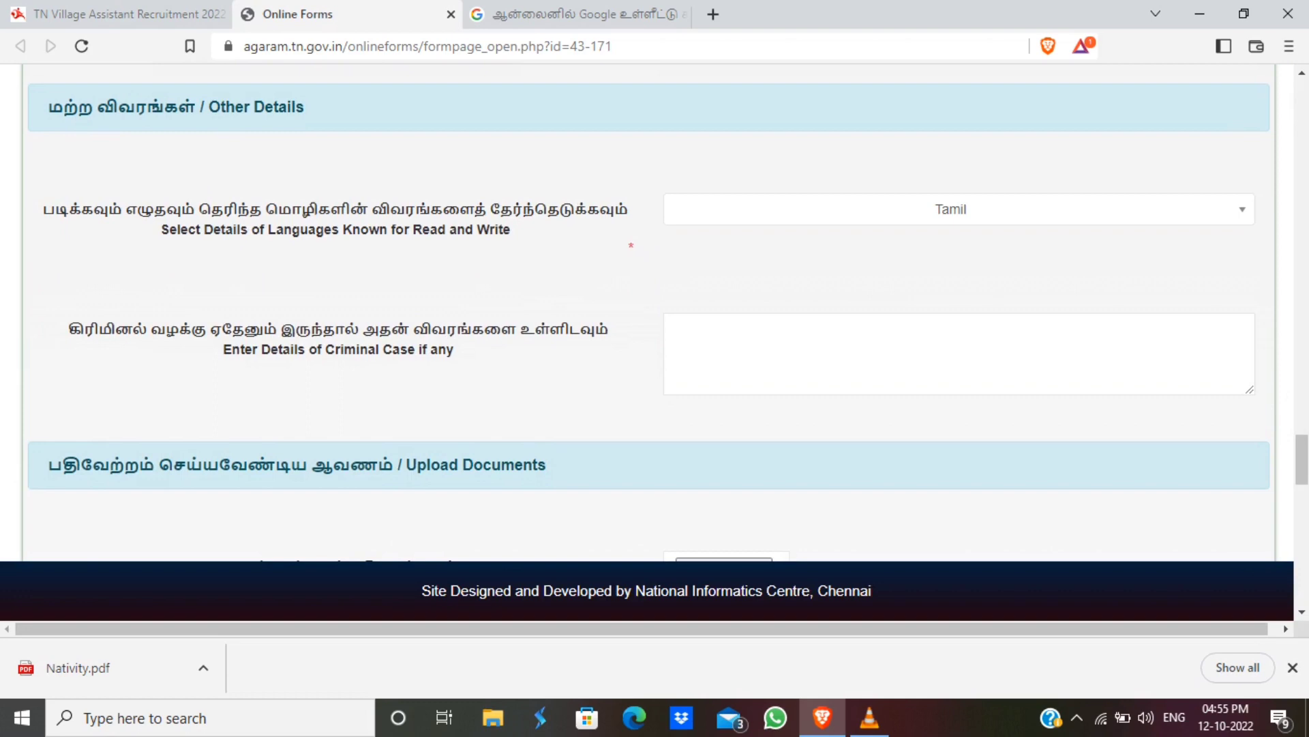
left_click(955, 353)
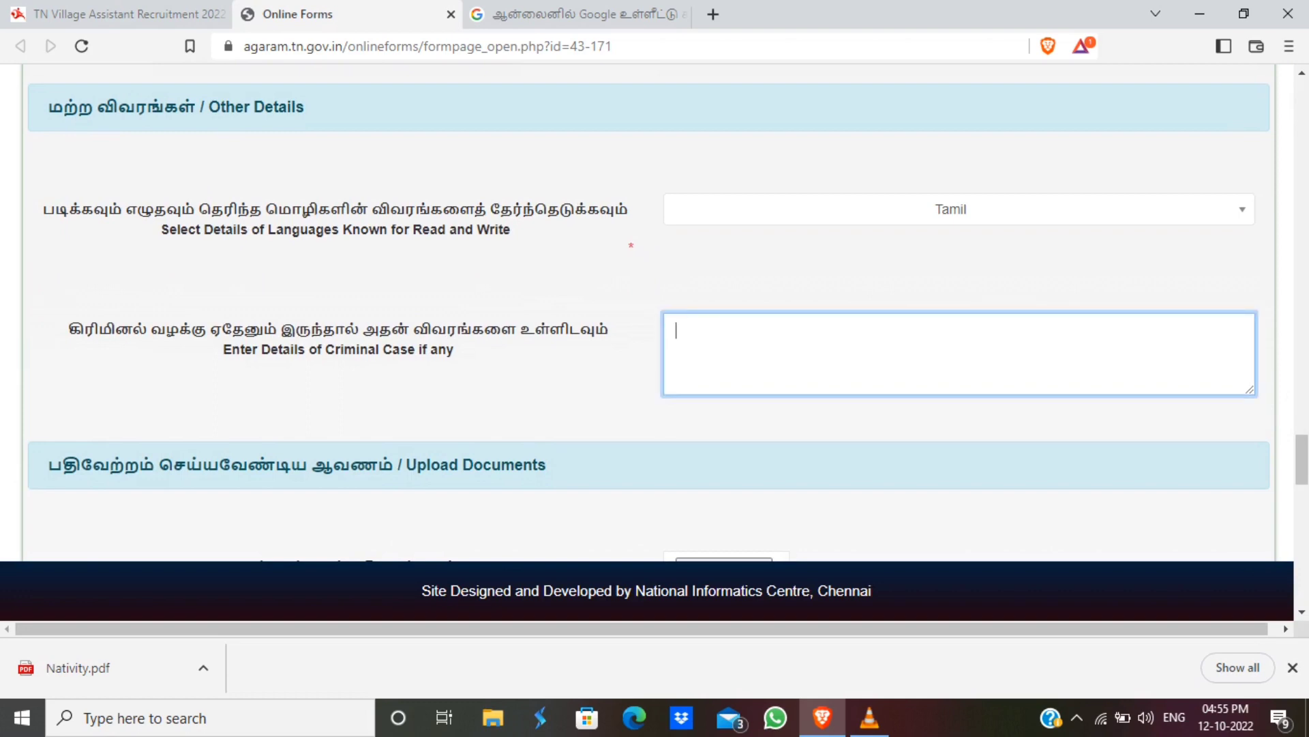
type("N")
type("IL")
key("Tab")
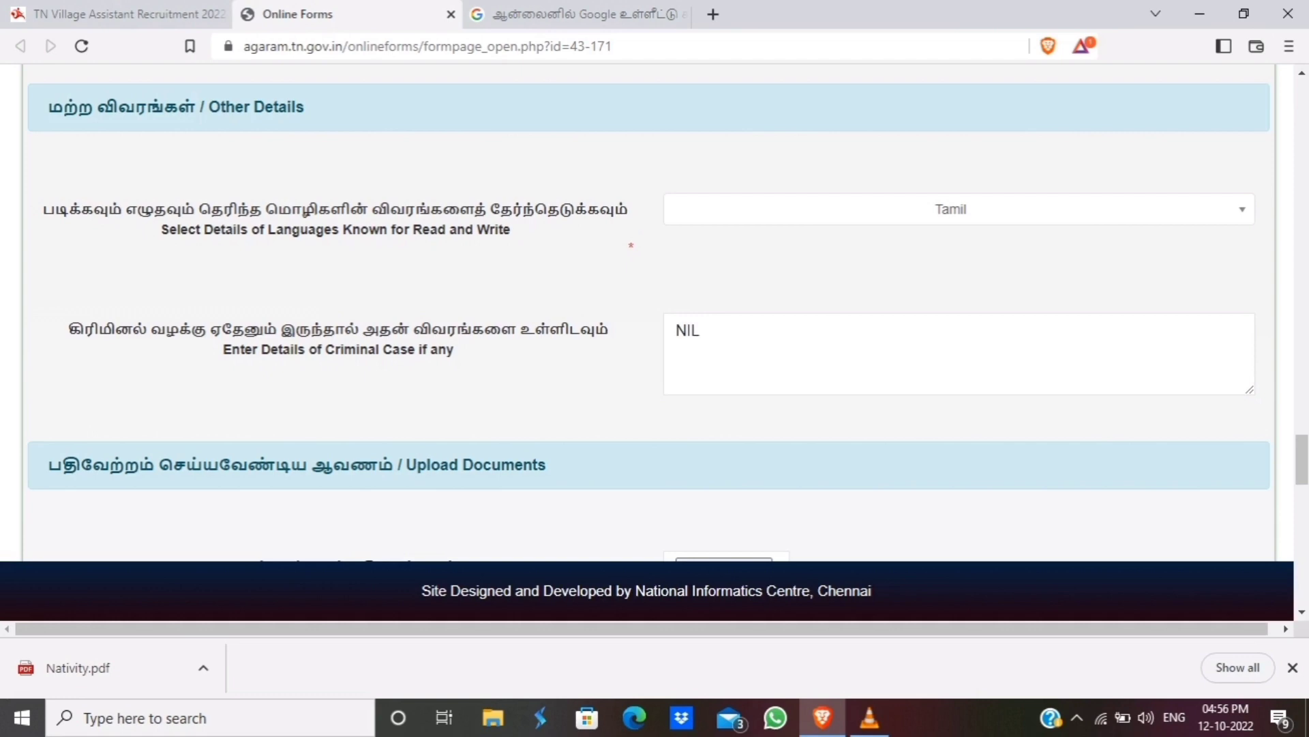
scroll(654, 314, "down", 3)
scroll(655, 314, "down", 4)
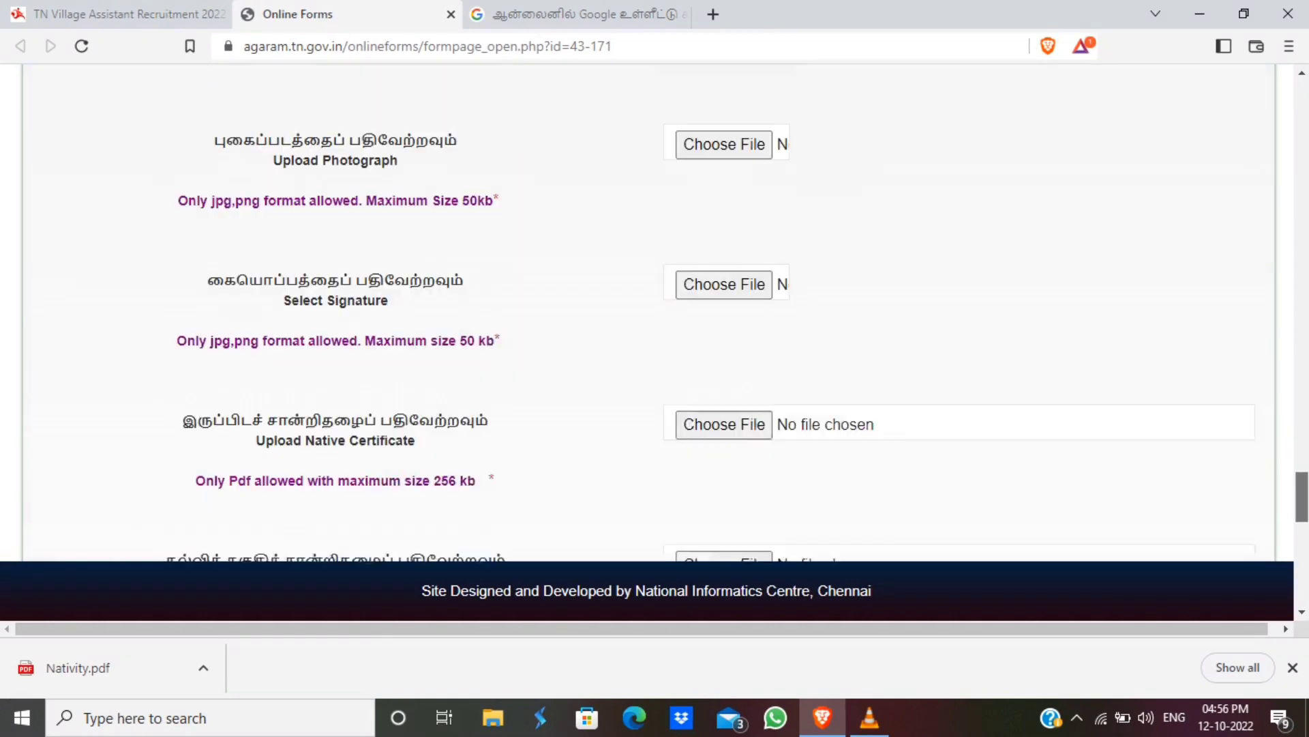
scroll(655, 314, "up", 1)
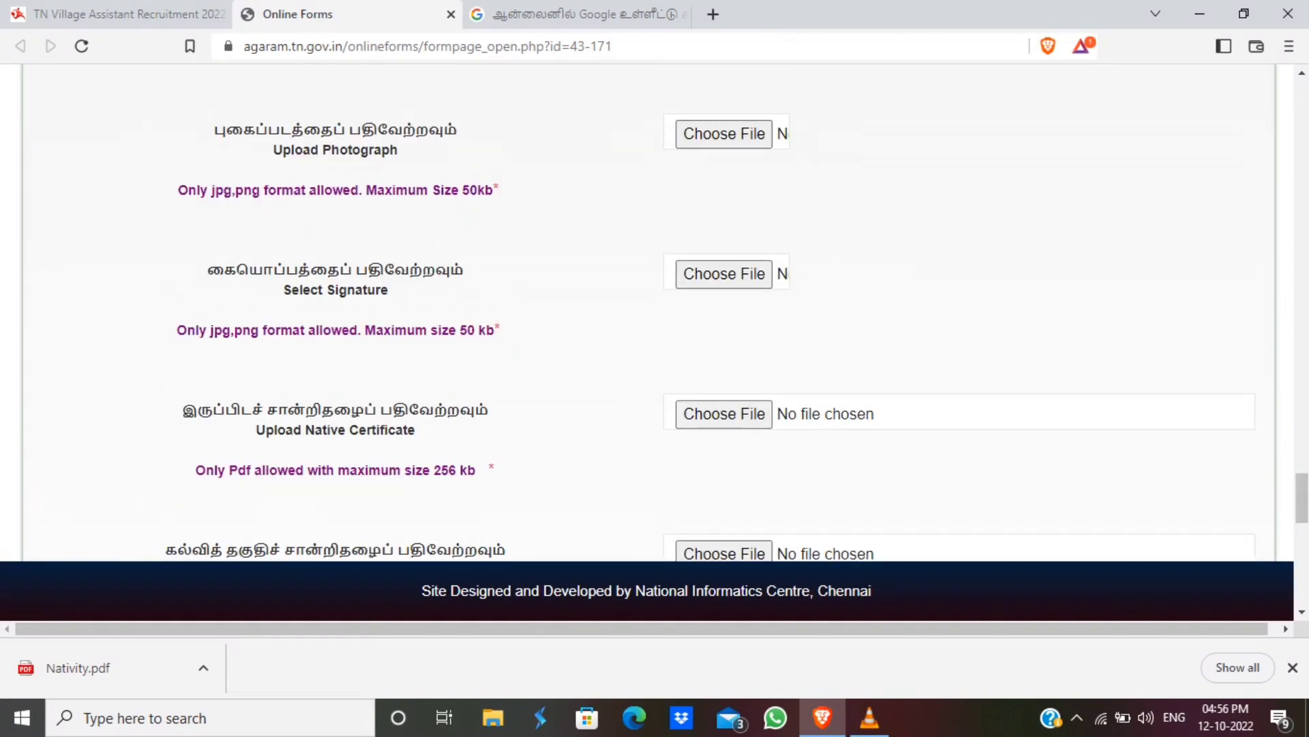
left_click_drag(214, 123, 458, 189)
left_click(458, 190)
scroll(655, 313, "down", 2)
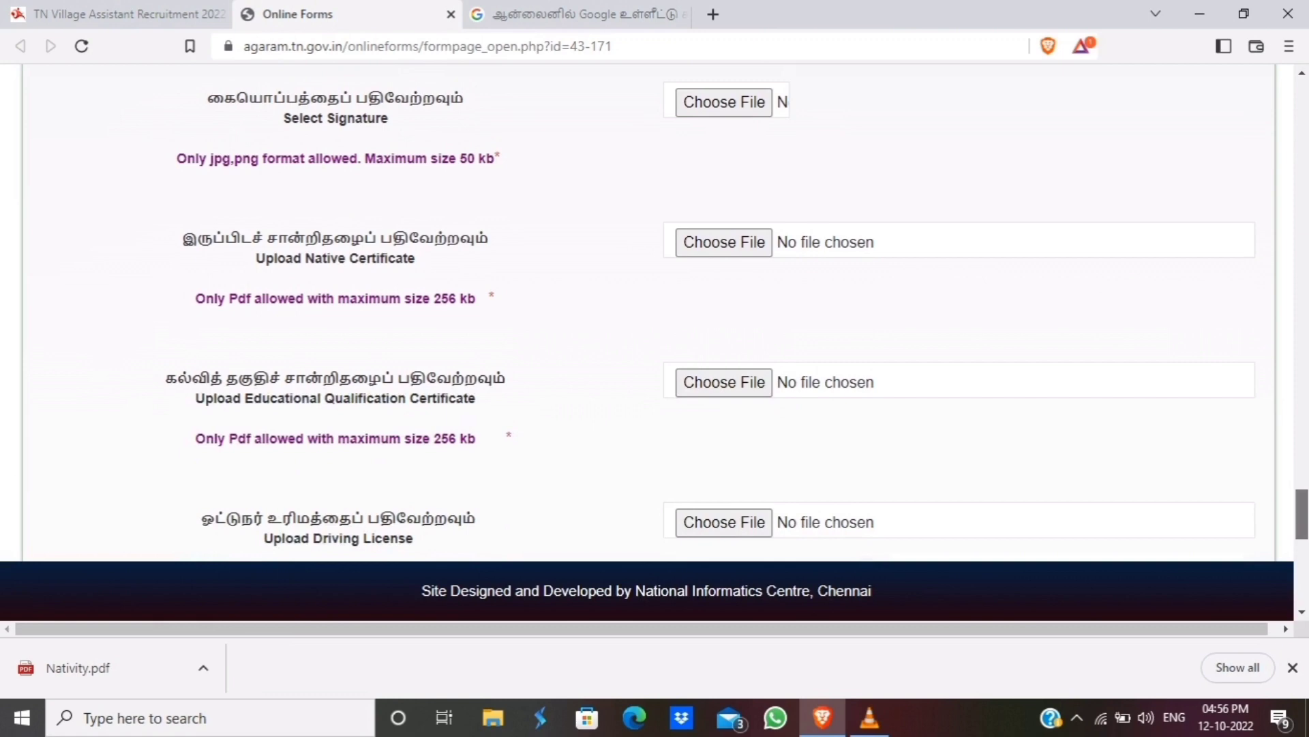
scroll(654, 314, "down", 1)
scroll(655, 314, "down", 2)
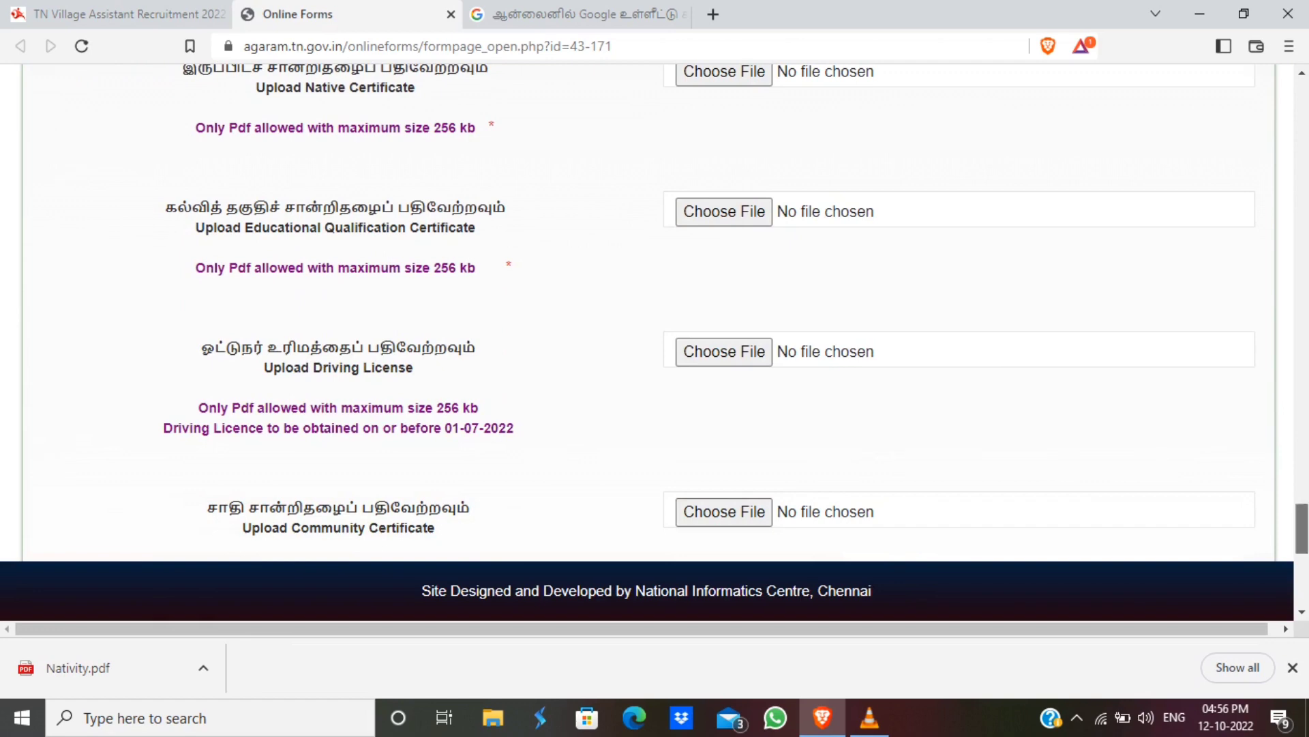
scroll(654, 314, "up", 2)
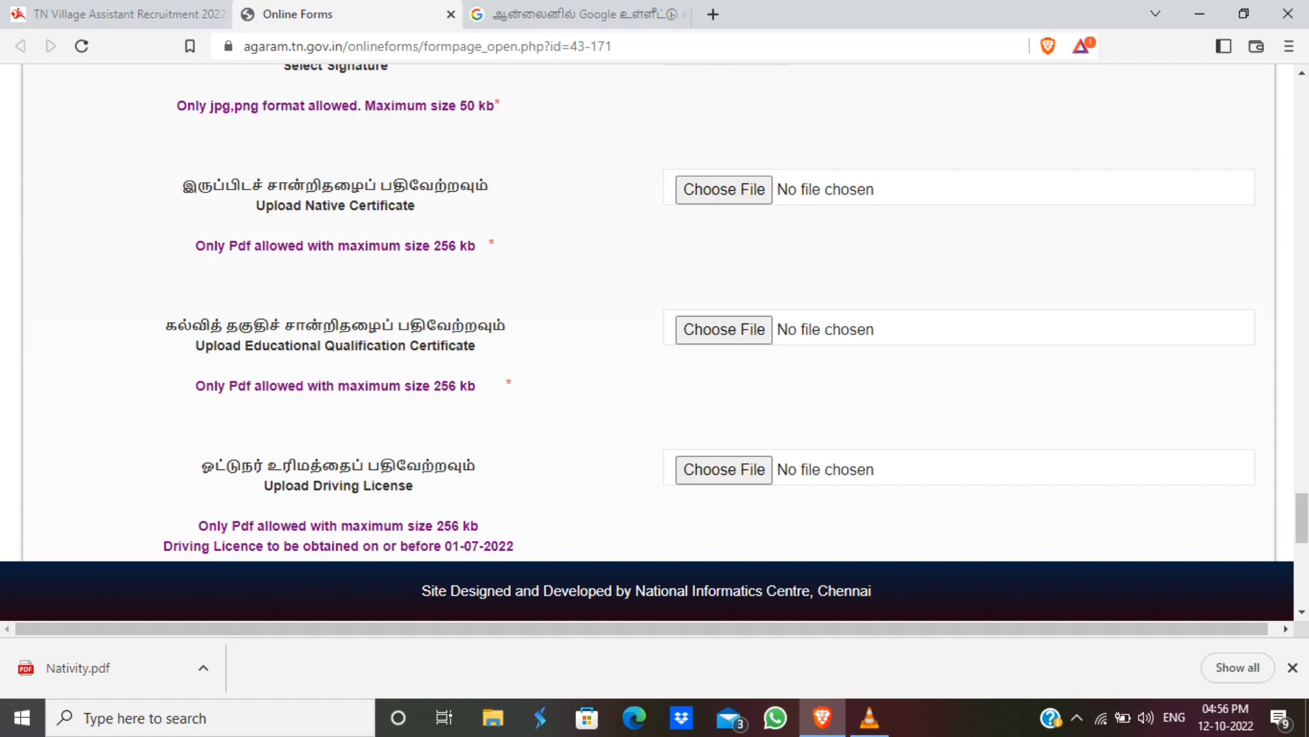
scroll(655, 313, "down", 1)
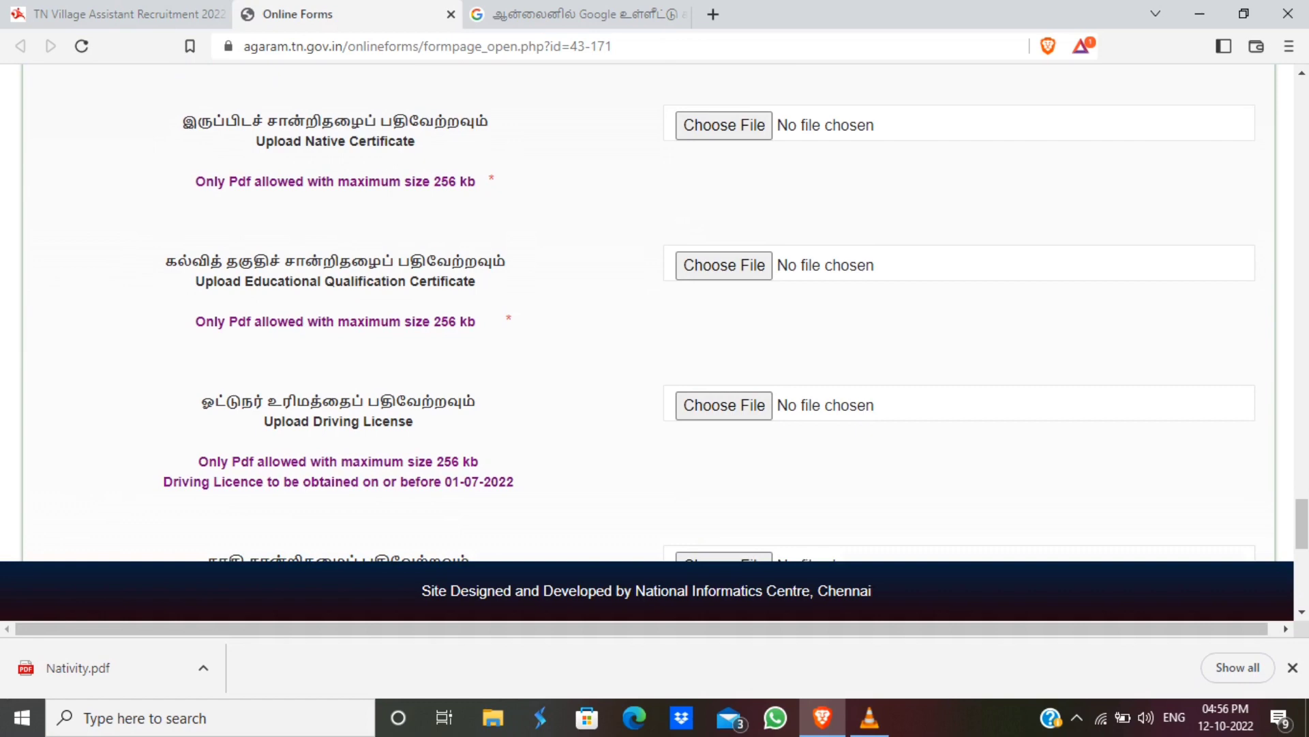
left_click_drag(444, 481, 513, 482)
left_click(513, 482)
scroll(654, 311, "down", 4)
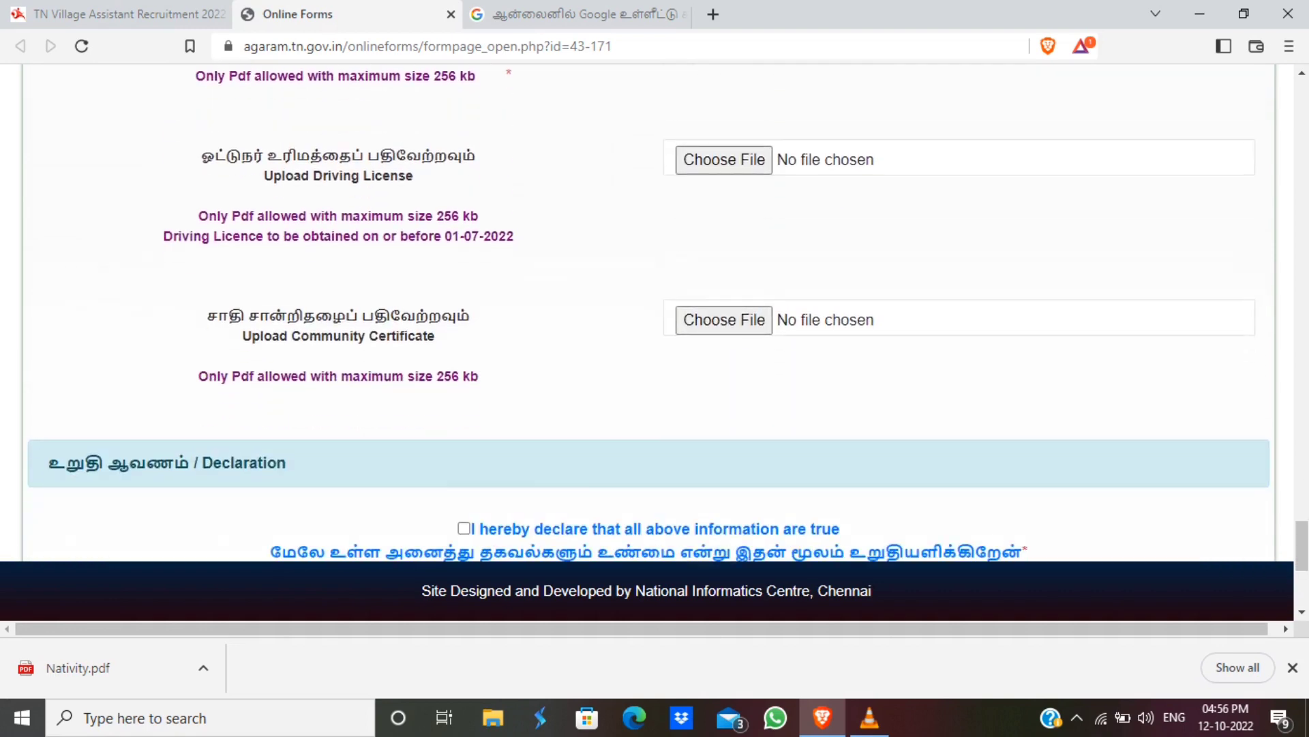
Tick the 'I hereby declare' checkbox and place the cursor in the Captcha box
scroll(655, 311, "down", 5)
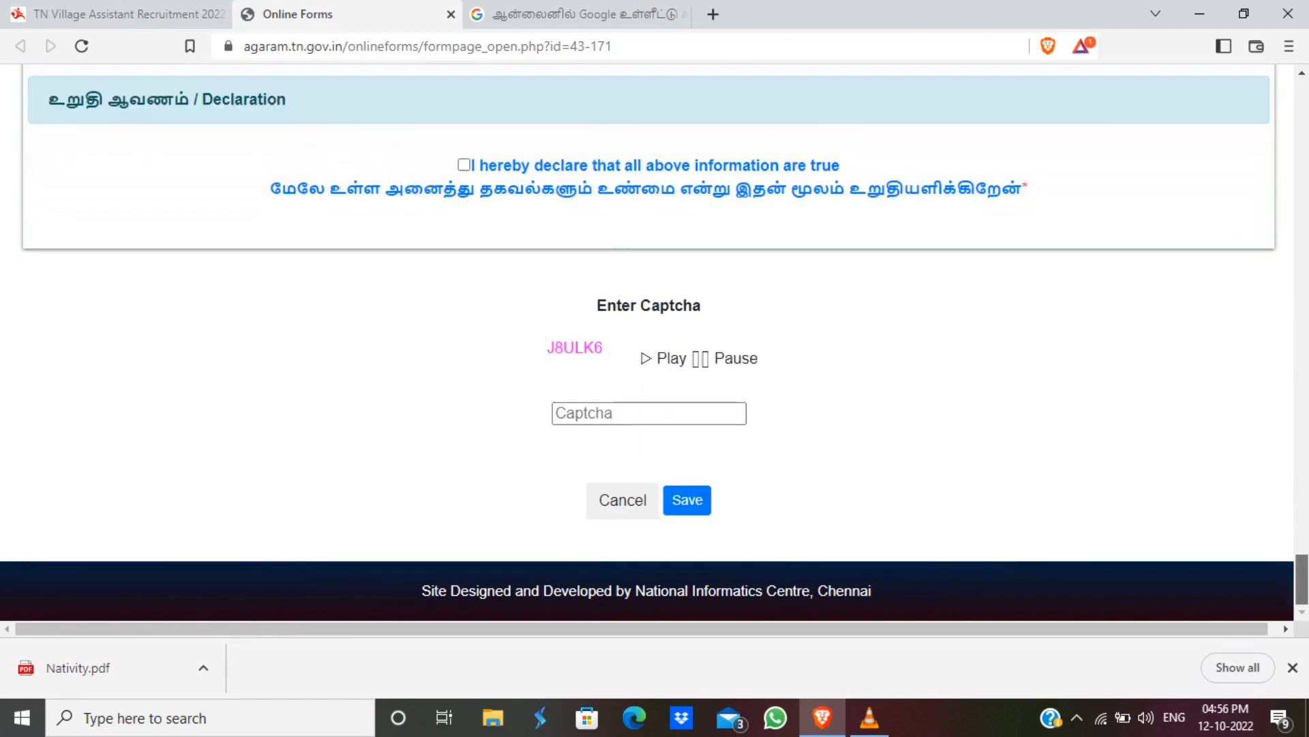
left_click(464, 164)
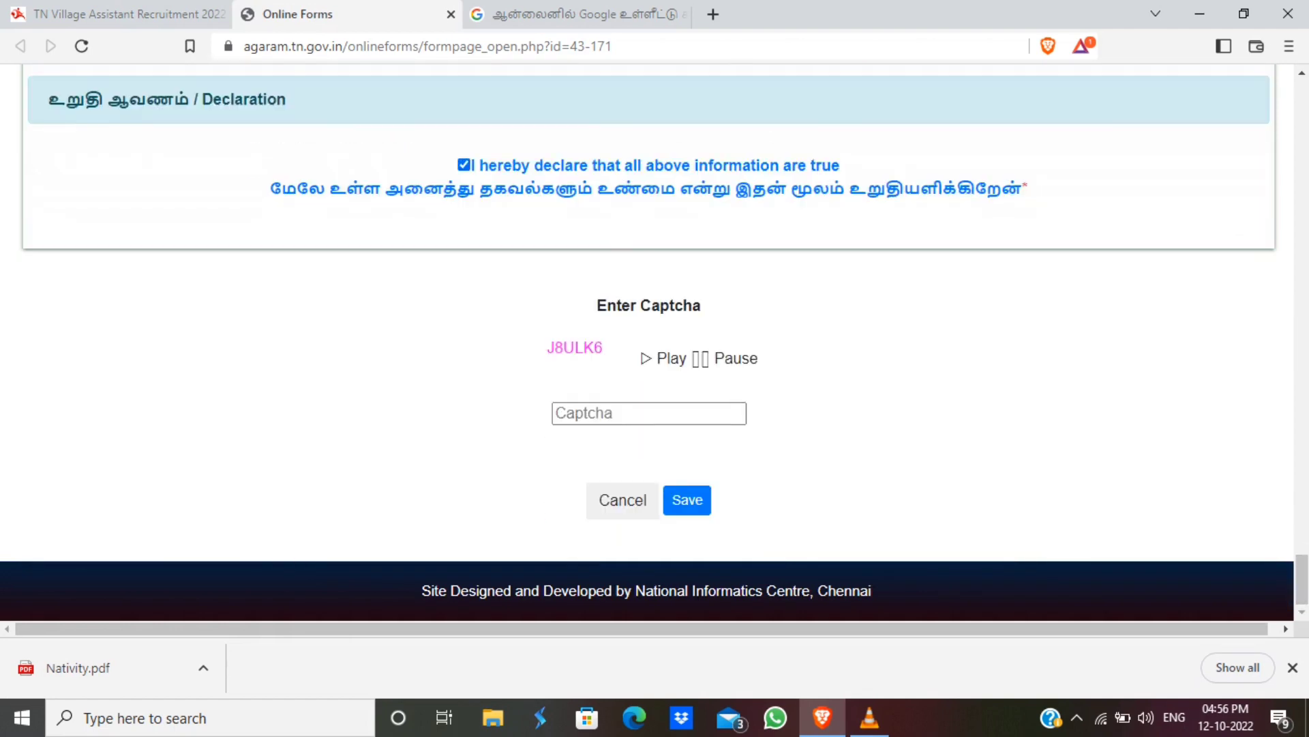
left_click(649, 413)
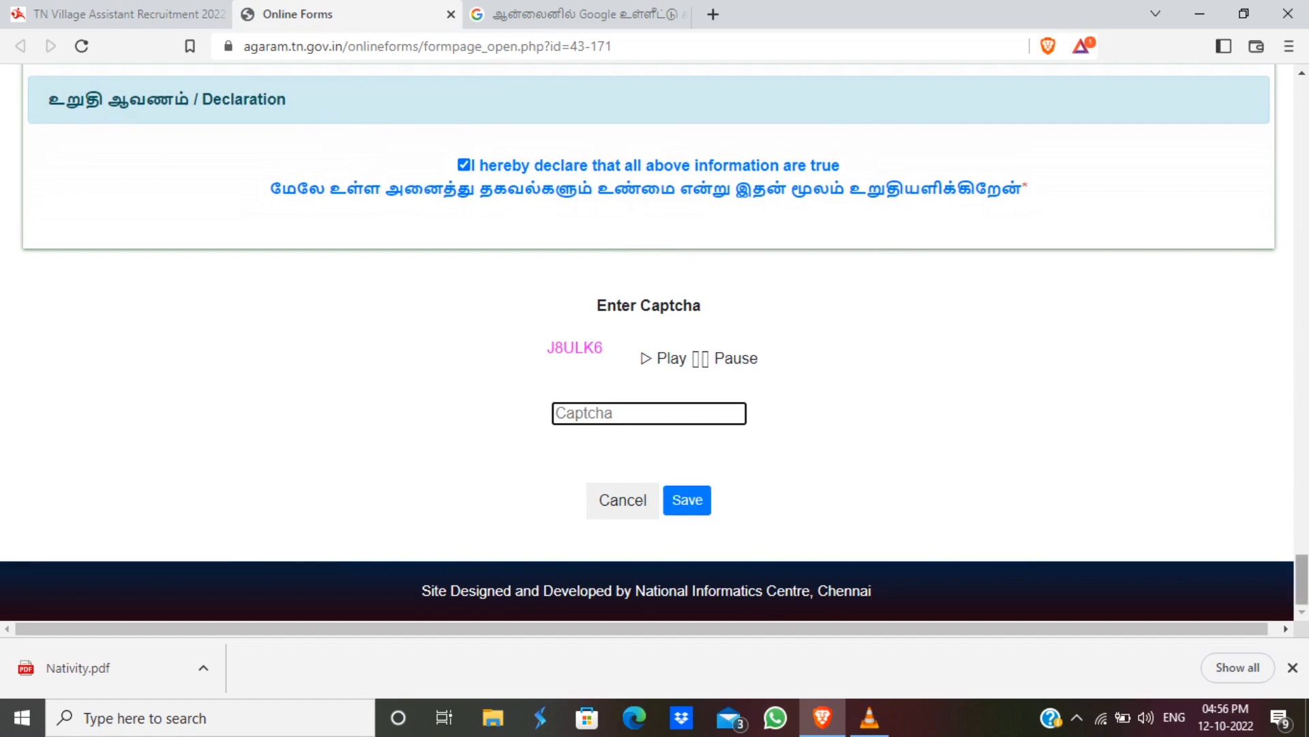
Scroll up and down through the form to review the entered details
scroll(648, 314, "up", 10)
scroll(647, 314, "up", 10)
scroll(648, 314, "up", 10)
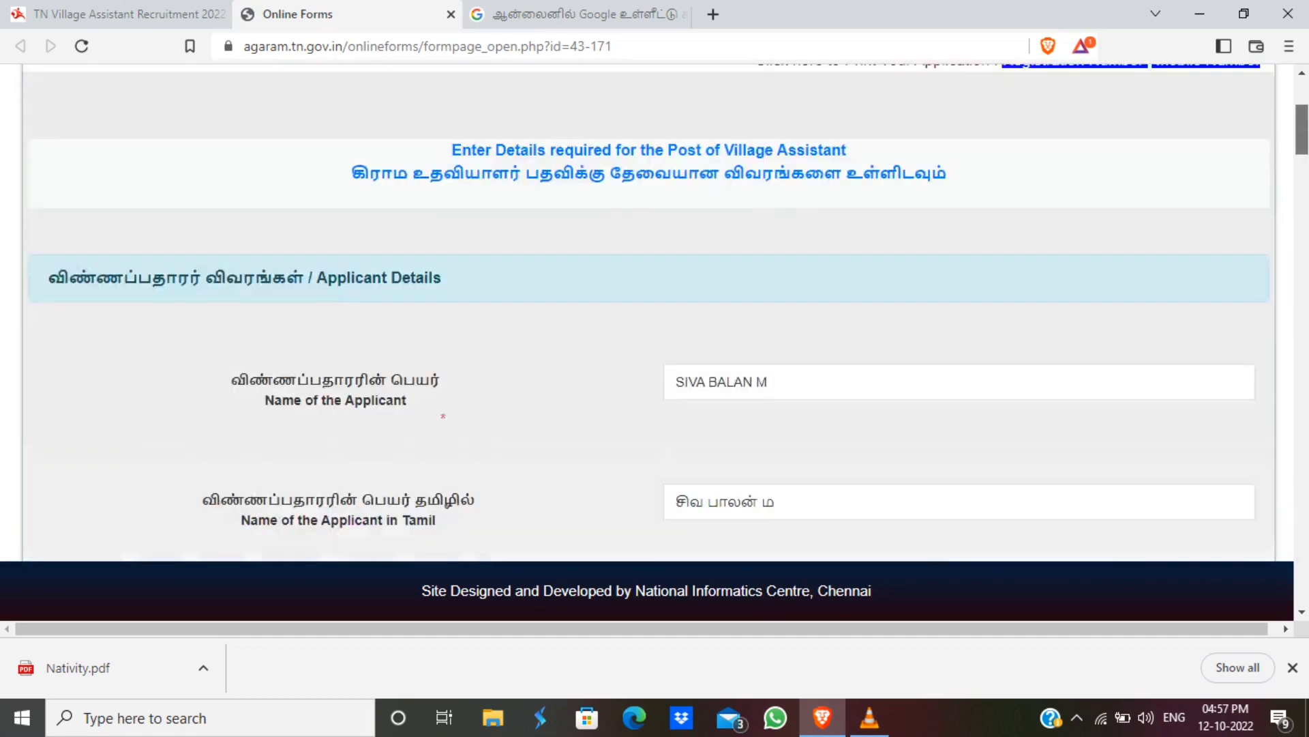
scroll(648, 314, "up", 5)
scroll(648, 313, "down", 20)
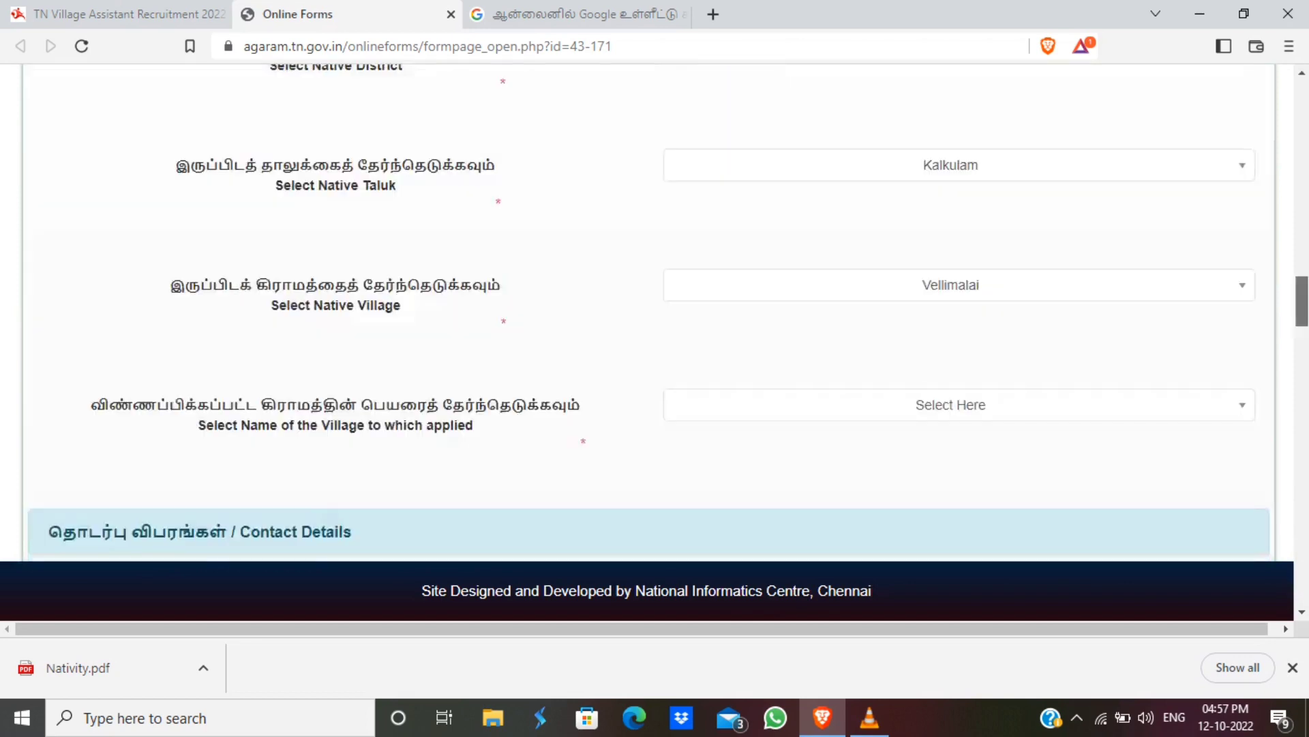
scroll(648, 314, "down", 10)
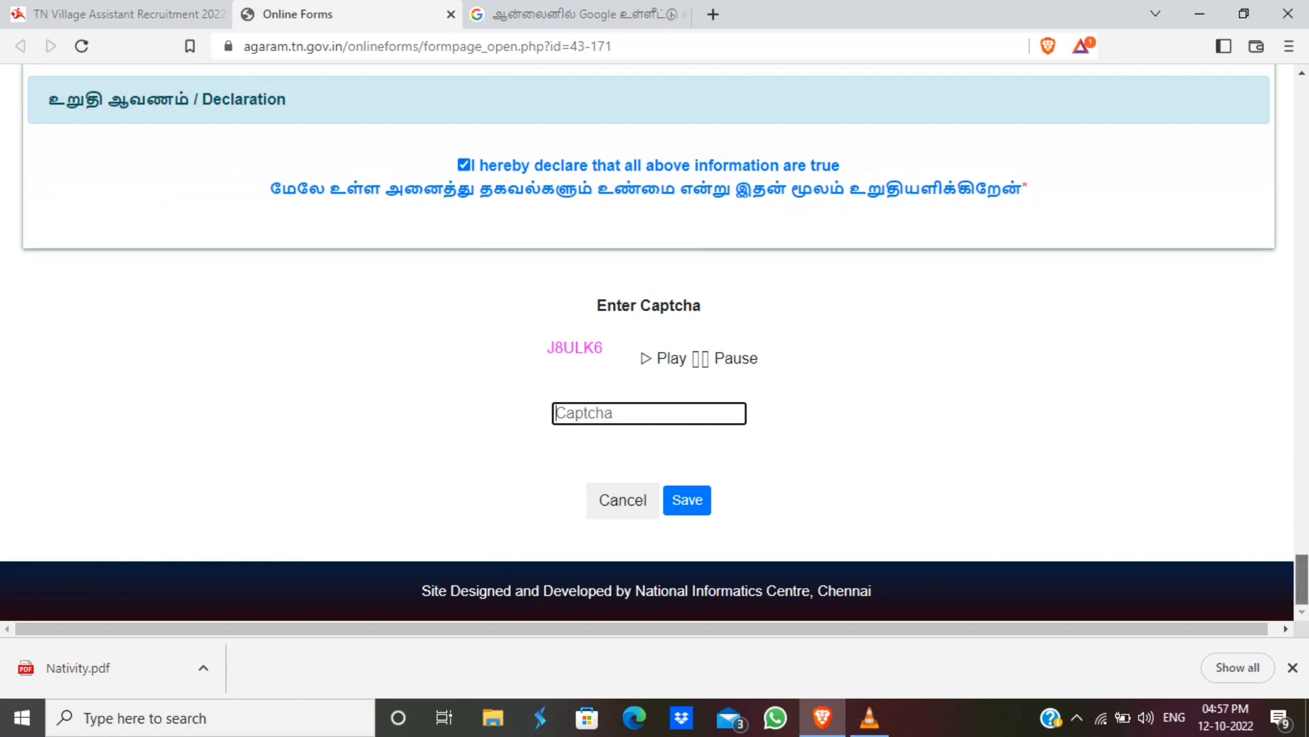
scroll(648, 314, "up", 5)
scroll(648, 314, "up", 5)
scroll(648, 314, "up", 5)
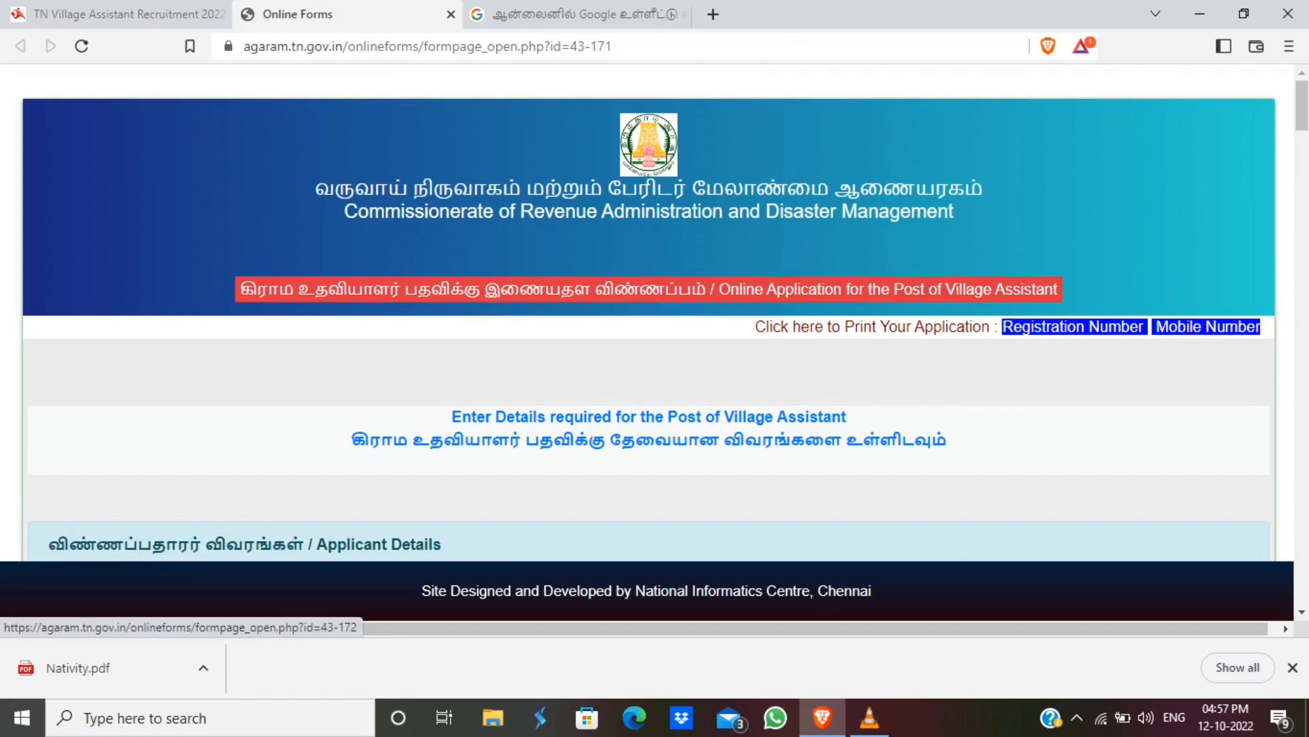
left_click(648, 361)
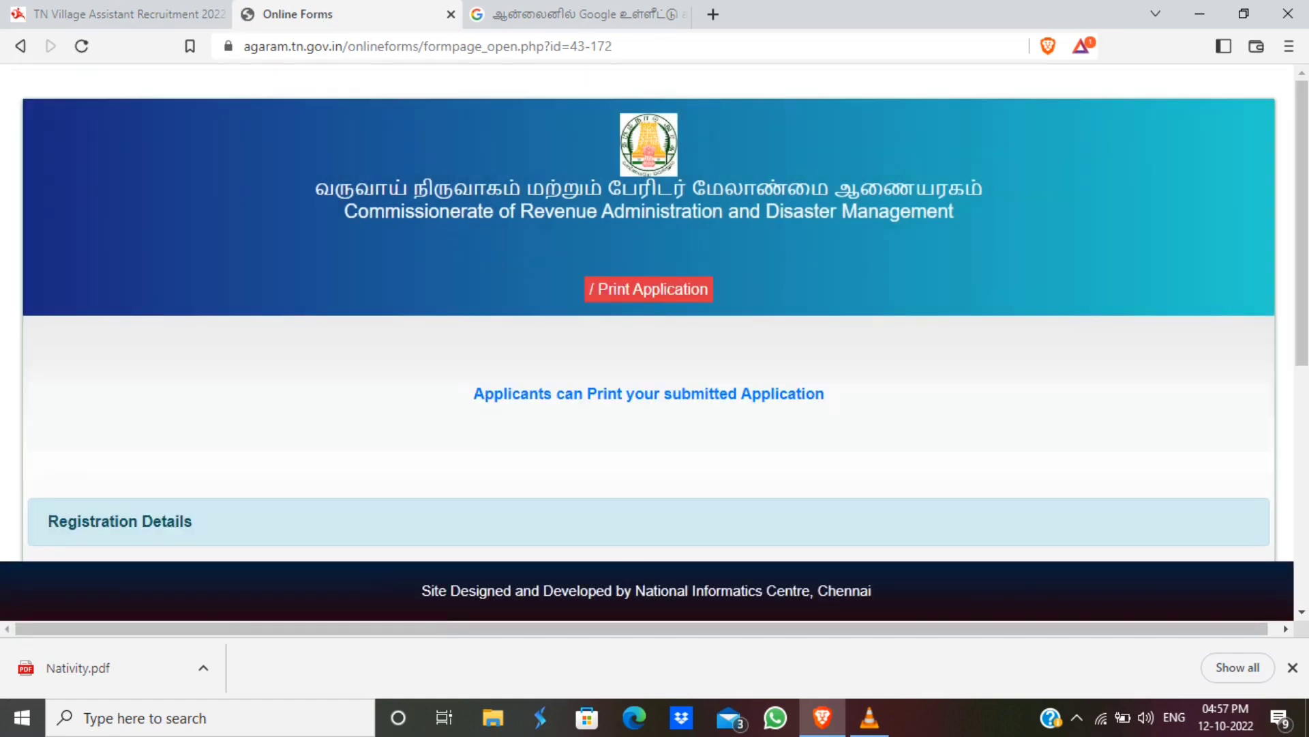
left_click_drag(1302, 225, 1302, 409)
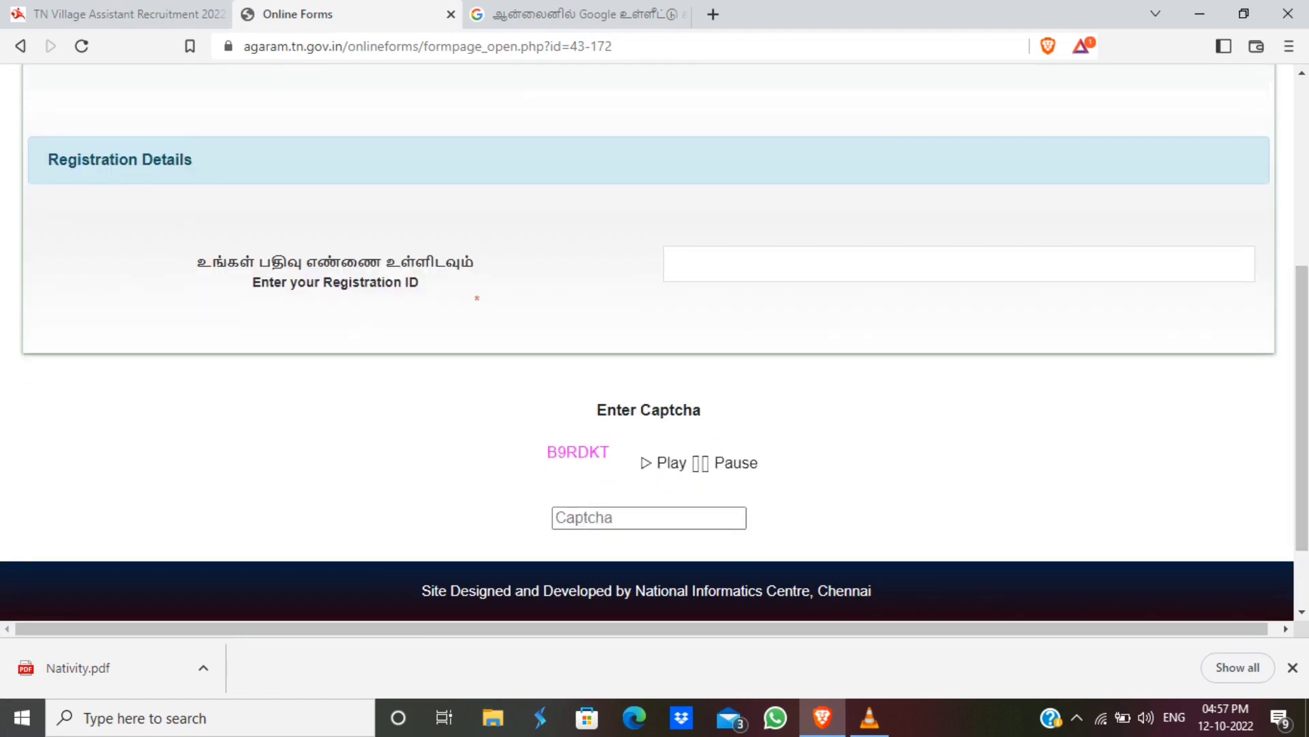
left_click(959, 264)
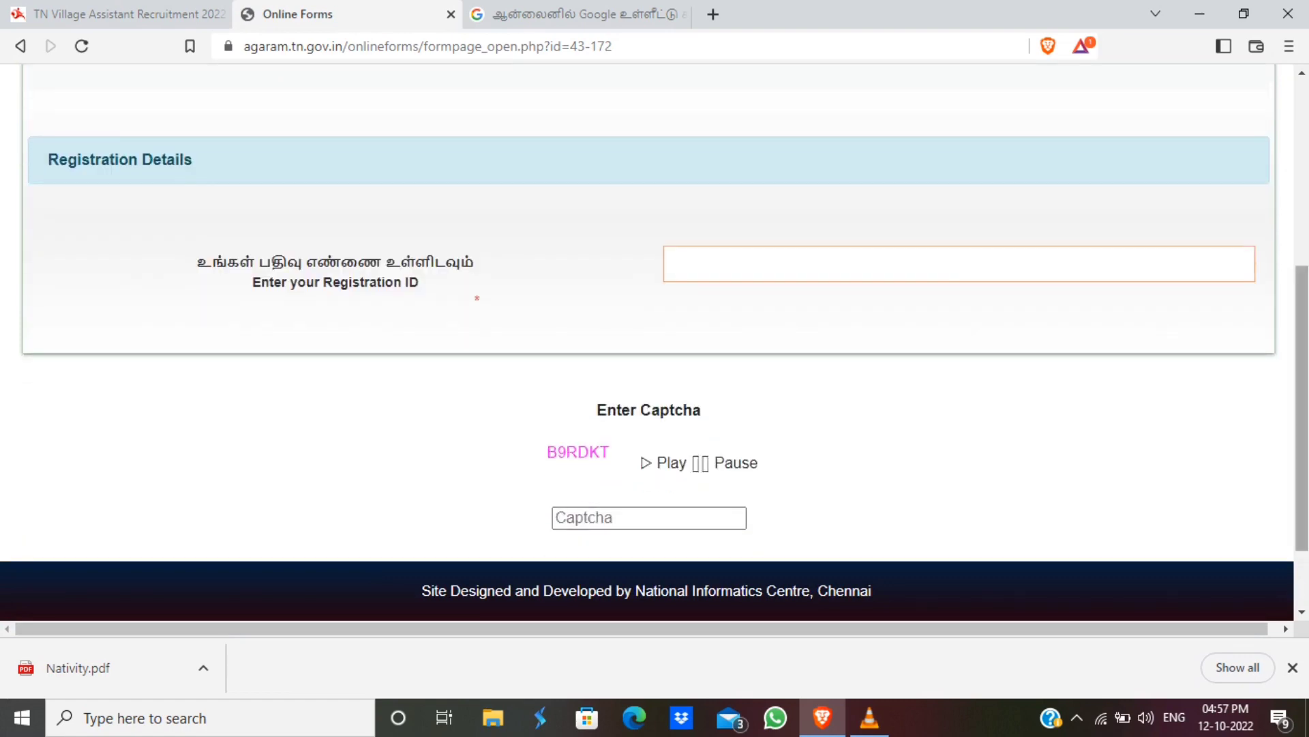
left_click_drag(1302, 409, 1302, 464)
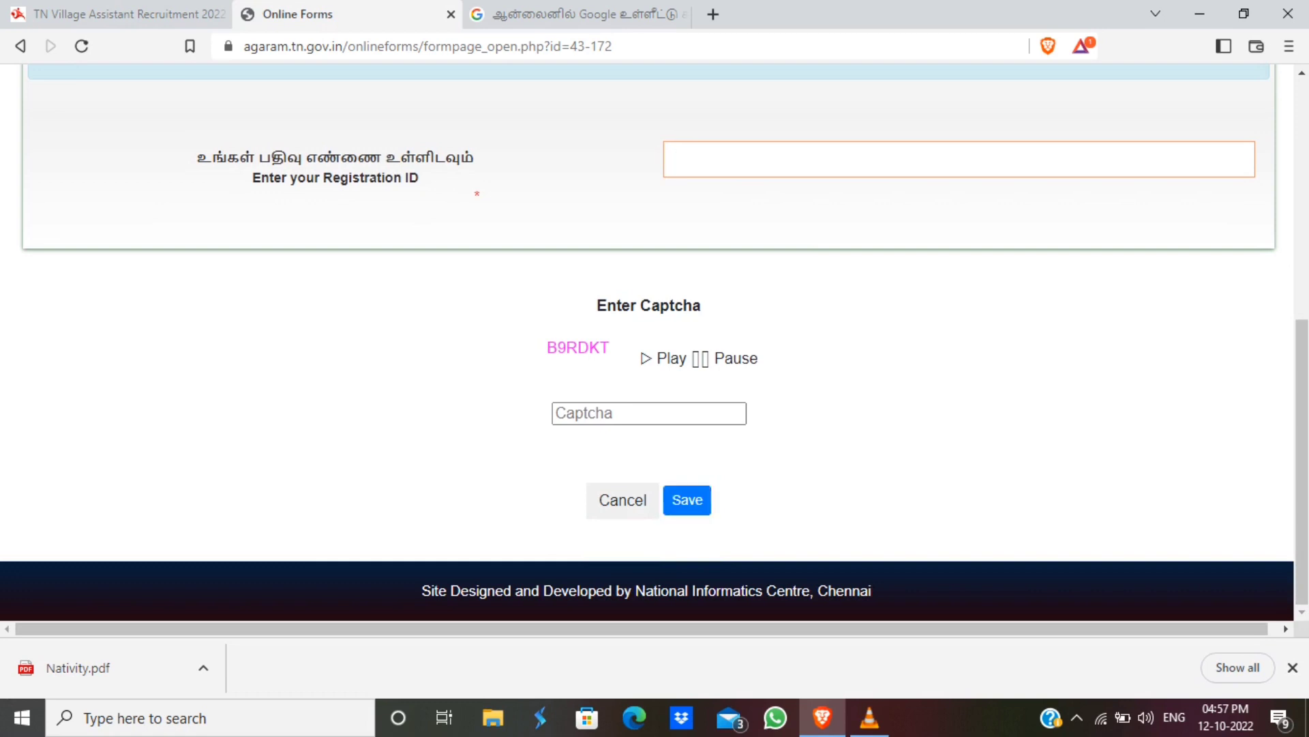
scroll(648, 313, "up", 6)
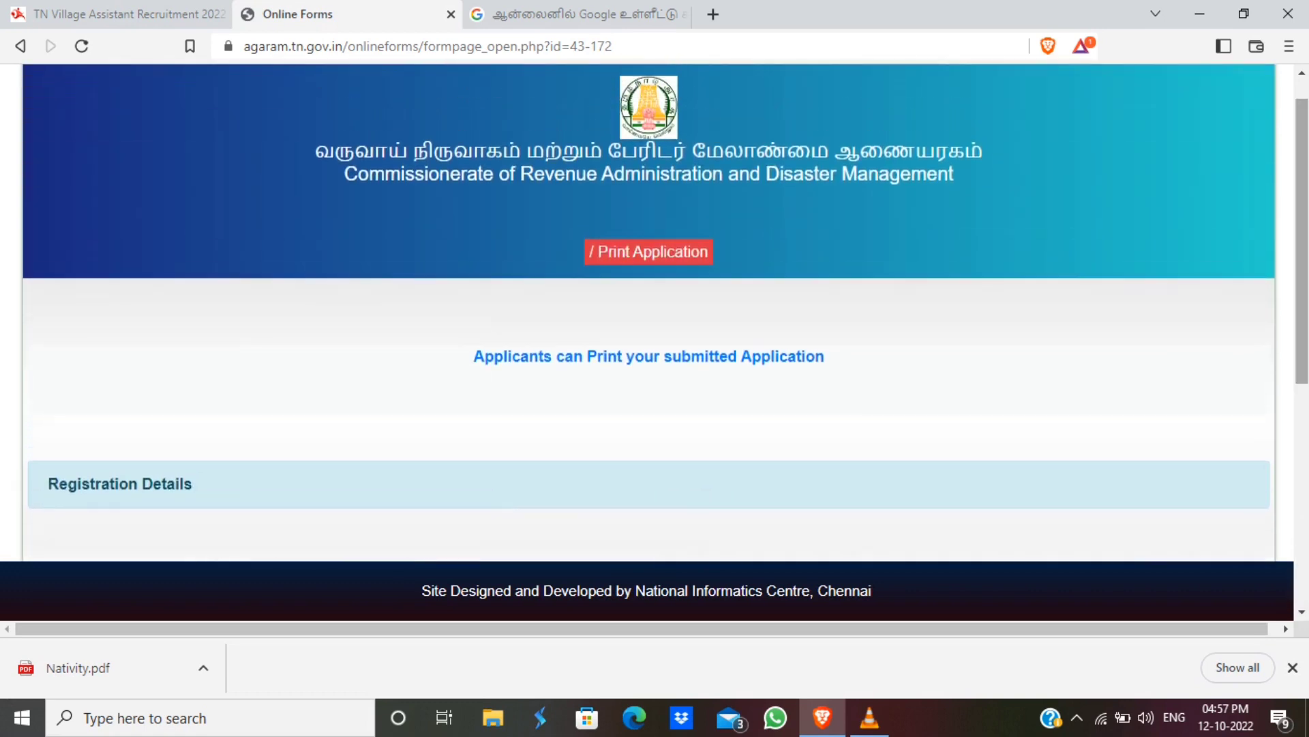
scroll(648, 313, "up", 1)
key("alt+Left")
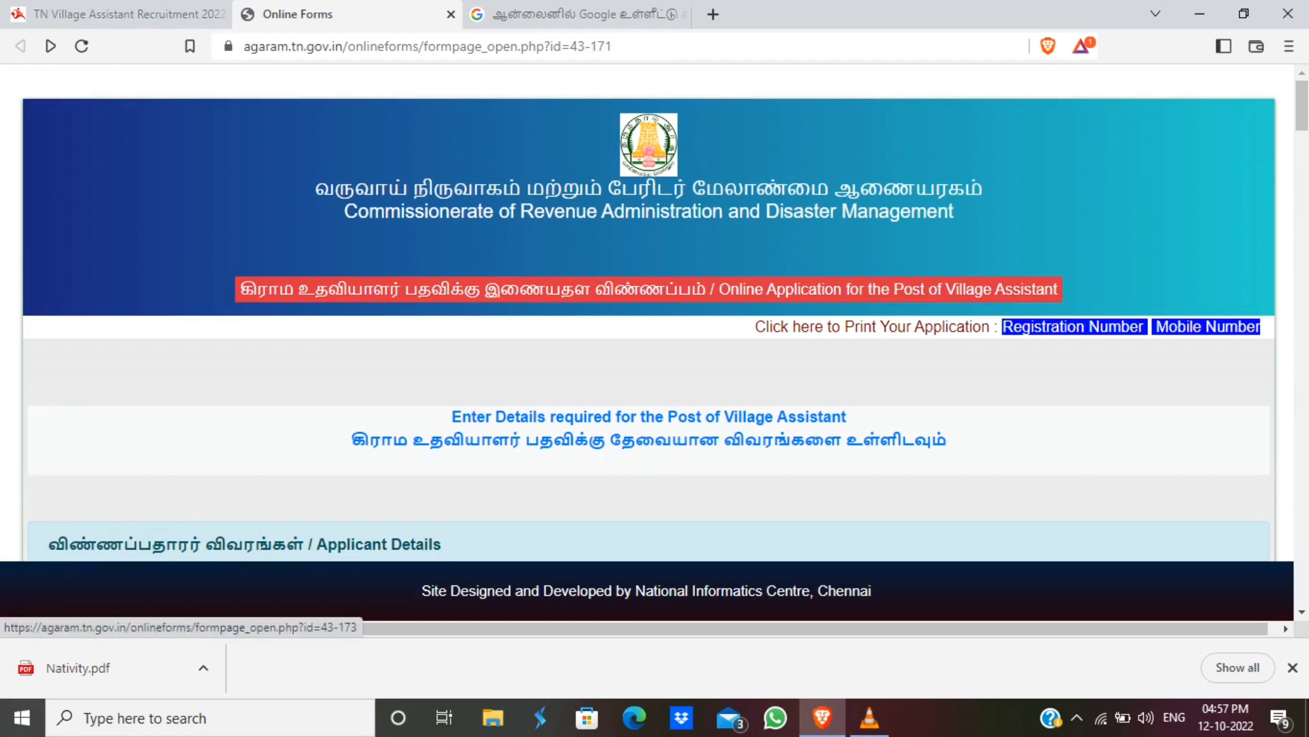
Open the Print Application using Mobile No page and scroll down to its mobile number and captcha fields
left_click(1206, 327)
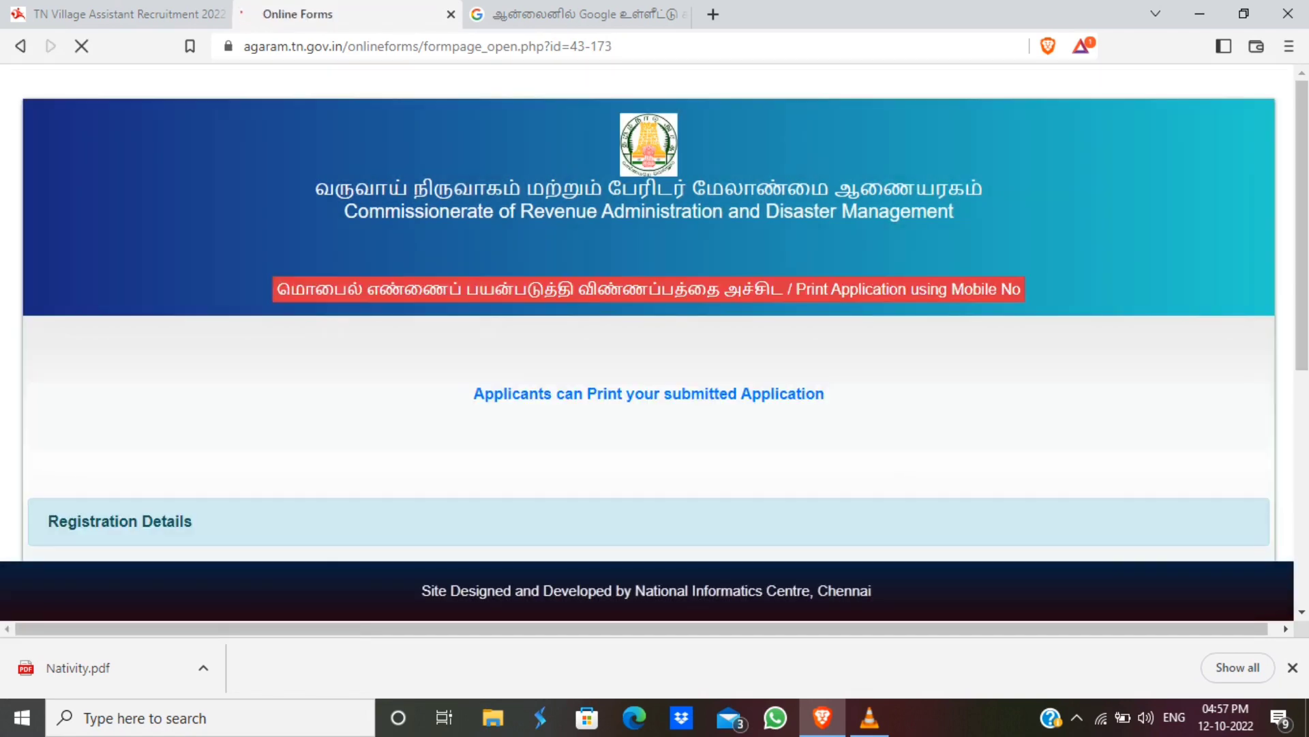
scroll(648, 313, "down", 5)
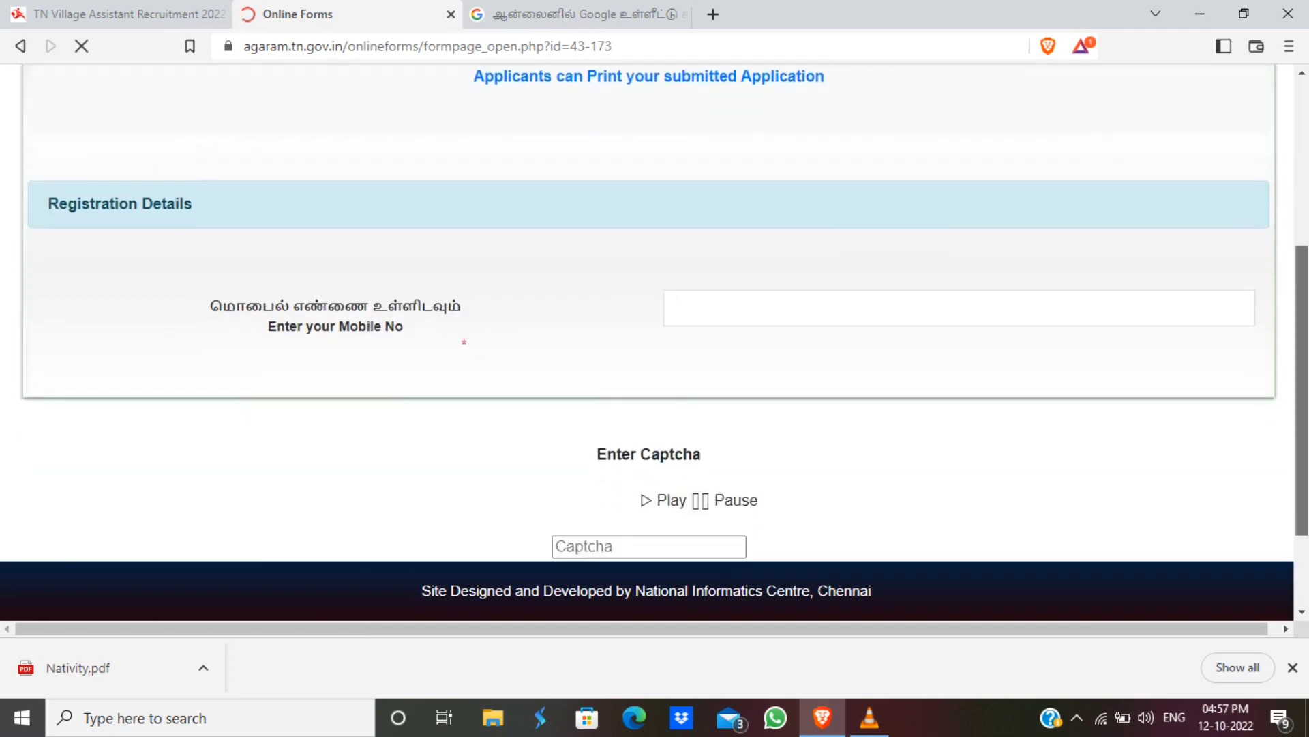
scroll(648, 313, "down", 2)
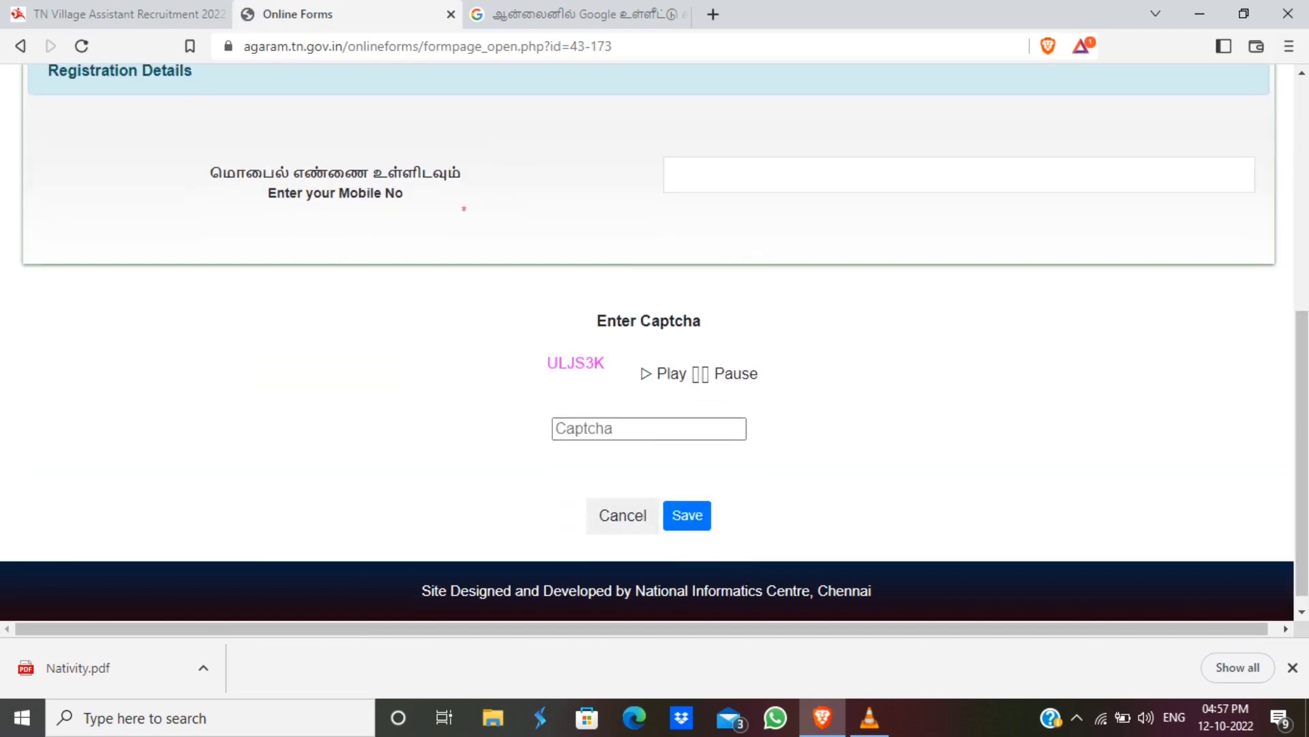